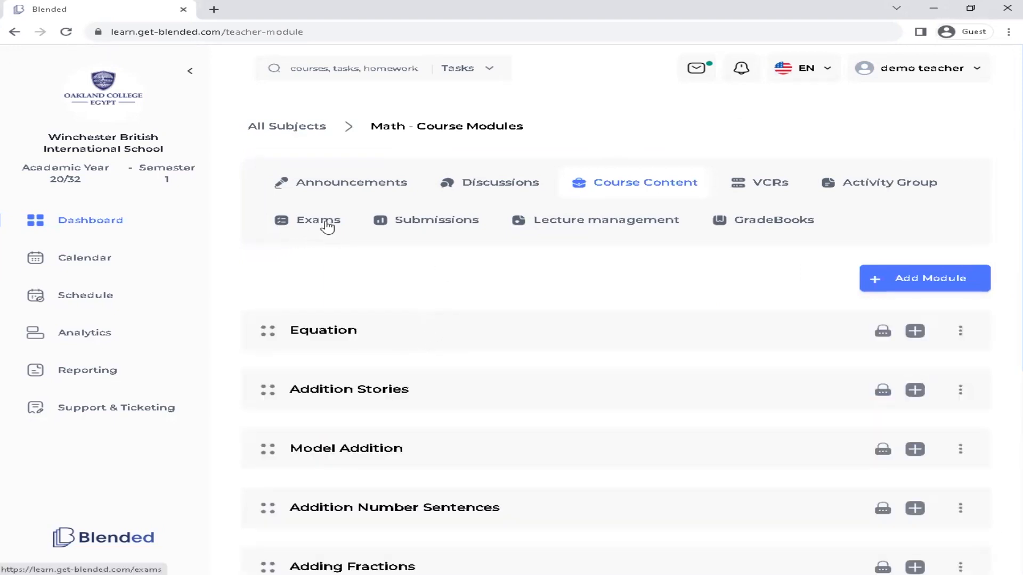
Step: Start a new online exam in the Math course's exams and title it "Math Exam"
left_click(319, 224)
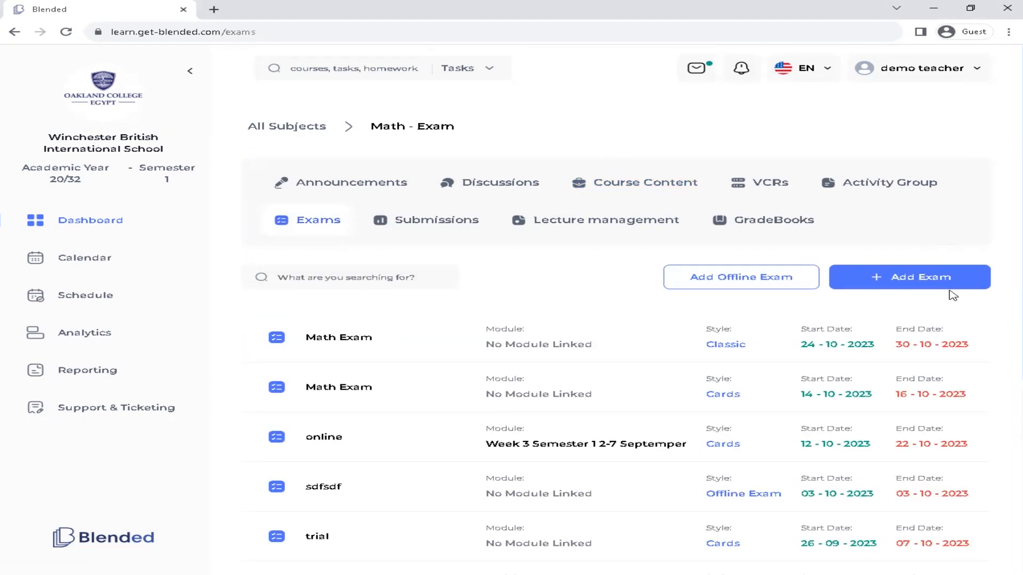
left_click(918, 277)
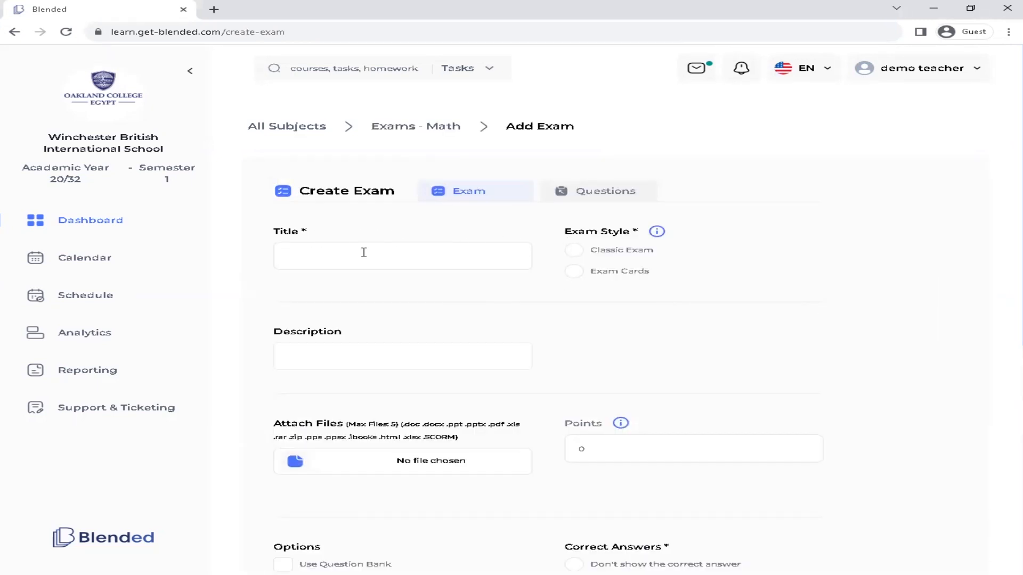
left_click_drag(274, 237, 320, 238)
left_click(303, 255)
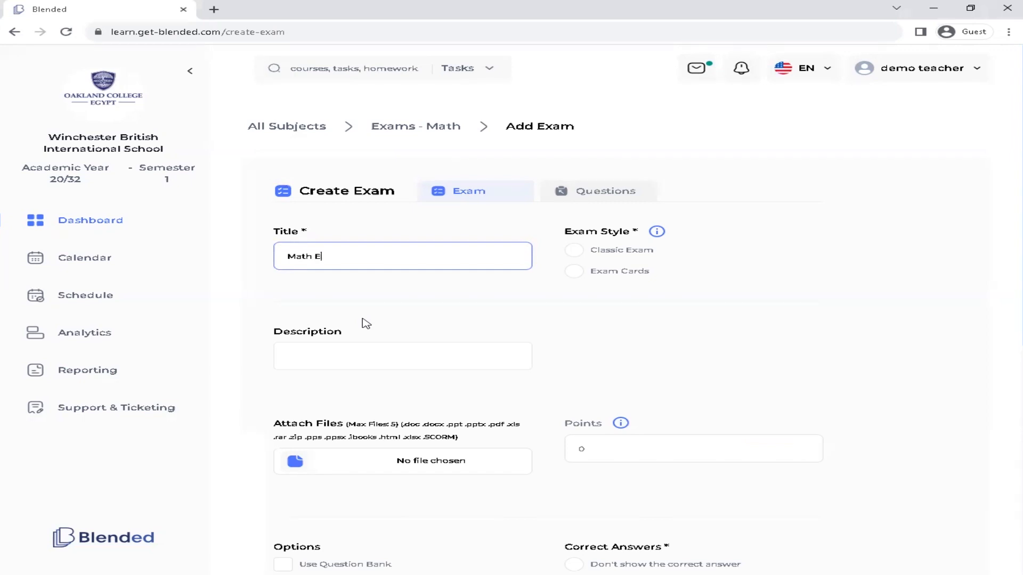
left_click(362, 319)
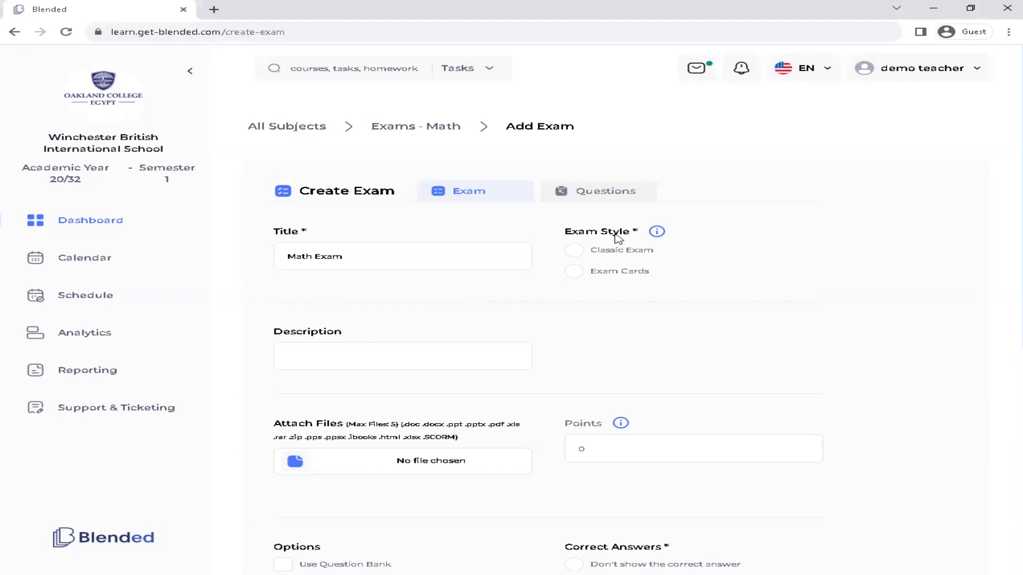
Step: Check the explanation of the two exam styles and set the exam style to Exam Cards
left_click(577, 253)
mouse_move(659, 235)
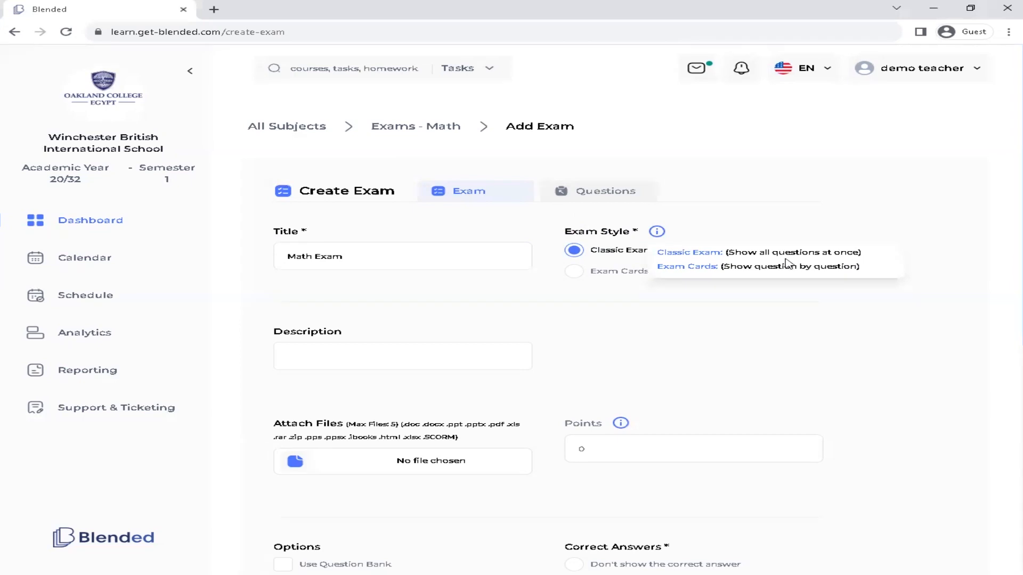
left_click(581, 275)
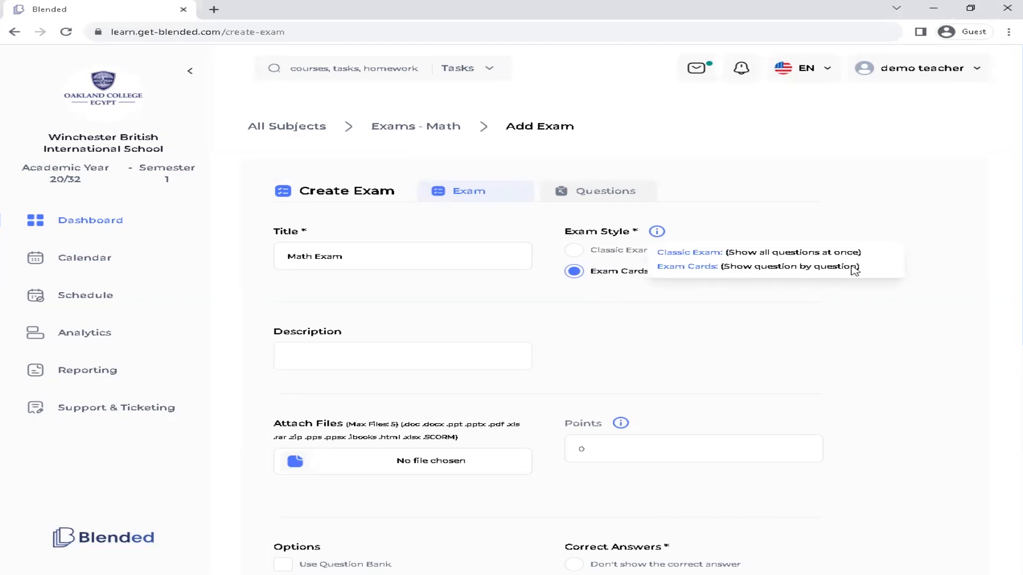
Step: Enter "Math" as the exam's description
scroll(427, 298, "down", 2)
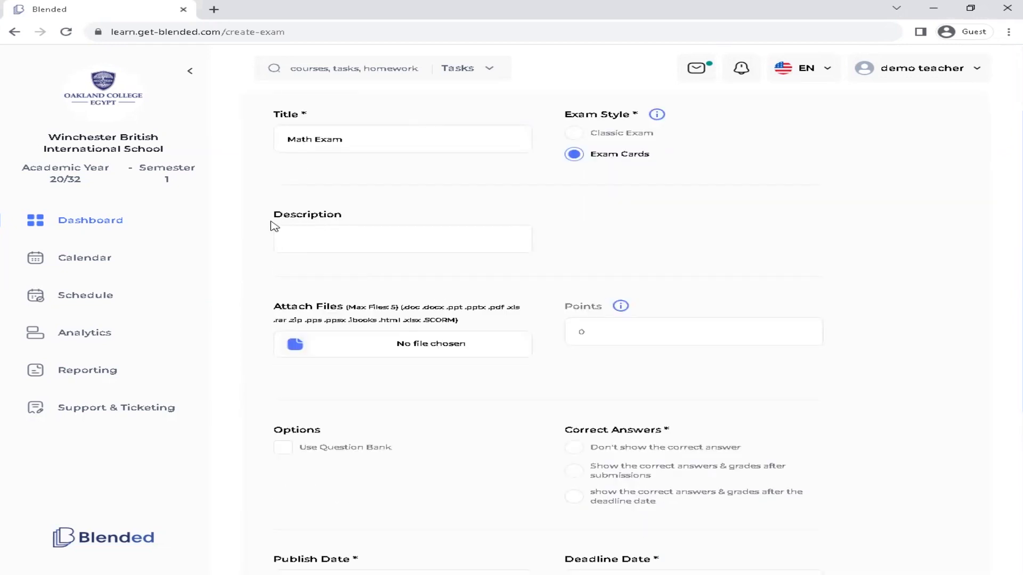
left_click(321, 240)
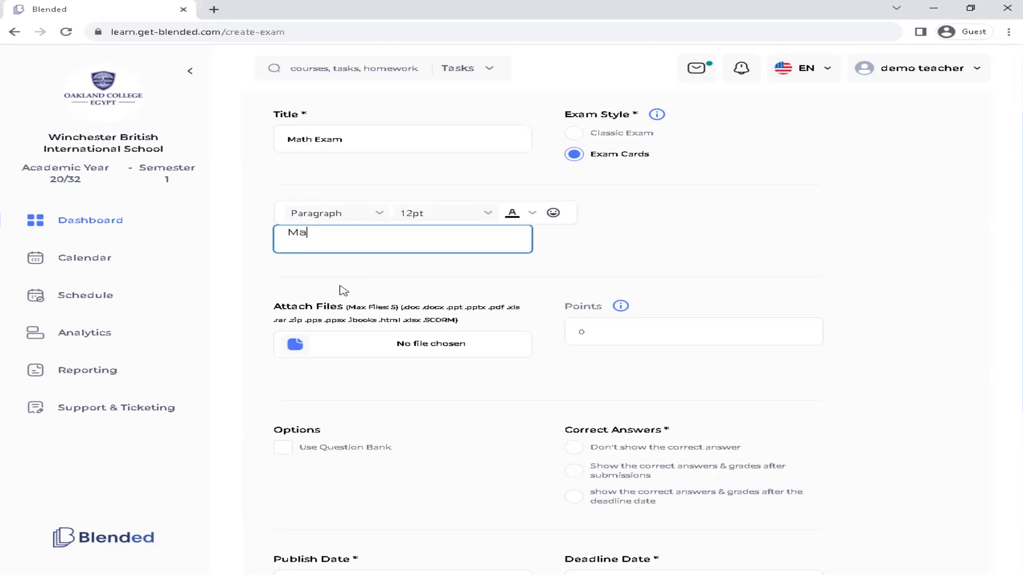
scroll(345, 290, "down", 1)
left_click(388, 213)
Step: Enable Use Question Bank and set the correct answers and grades to show after the deadline date
scroll(389, 216, "down", 1)
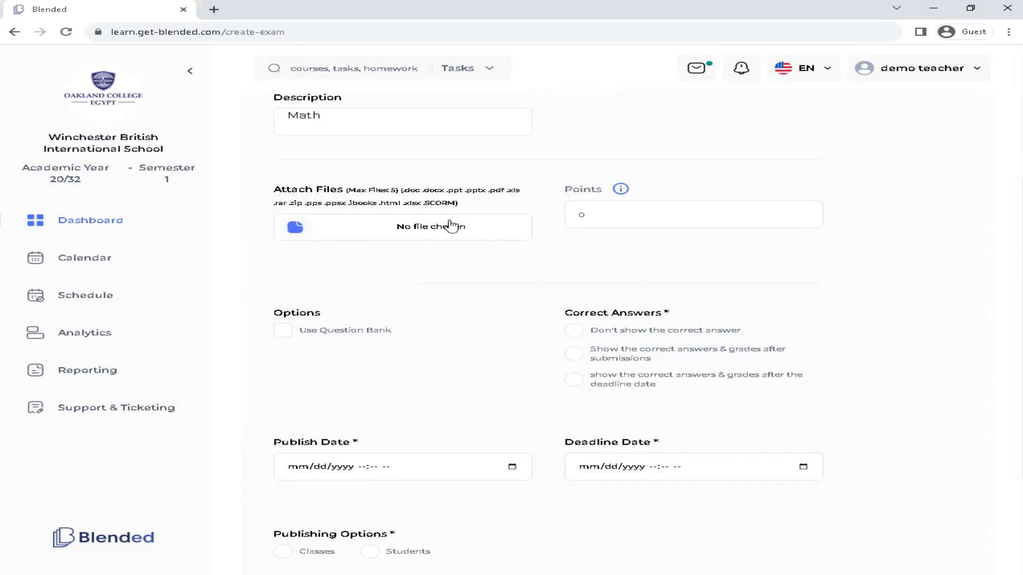
scroll(417, 254, "down", 1)
scroll(403, 240, "down", 1)
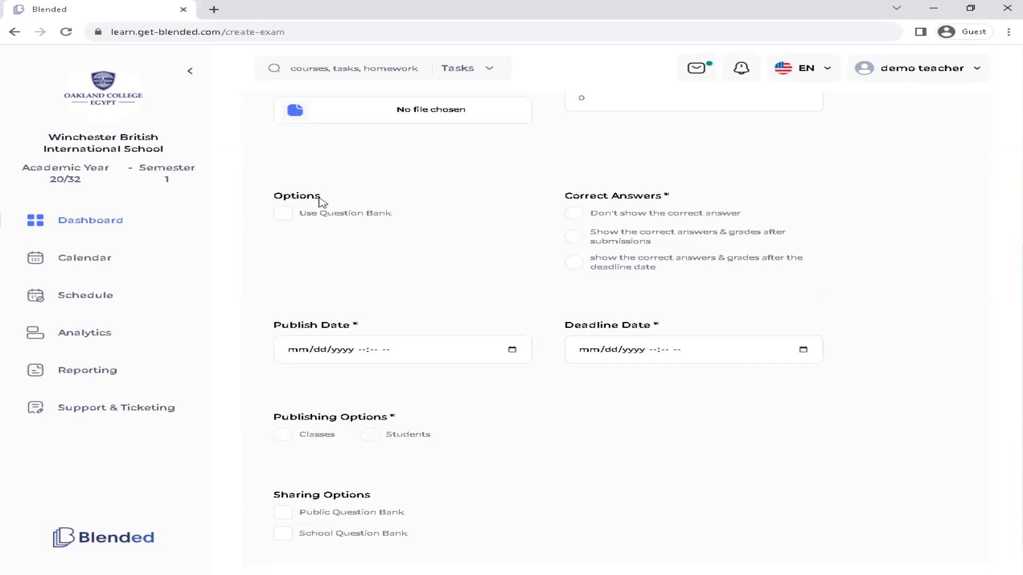
left_click(287, 218)
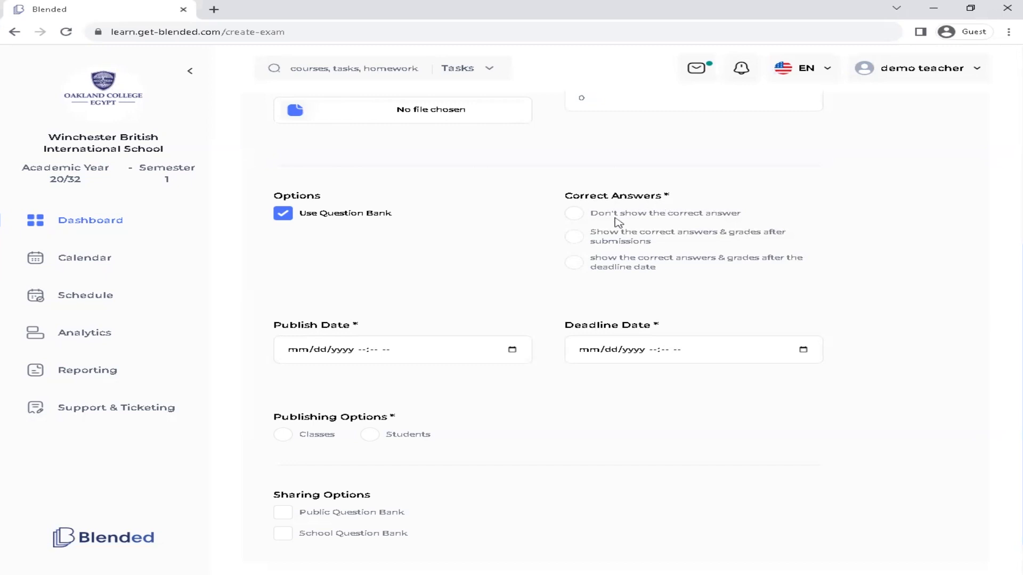
left_click(593, 224)
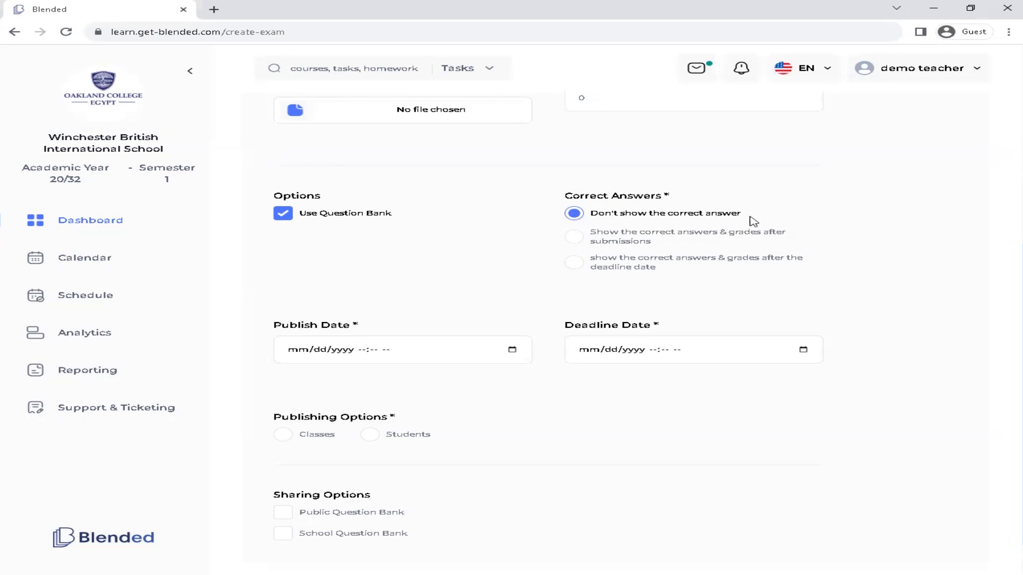
left_click(582, 239)
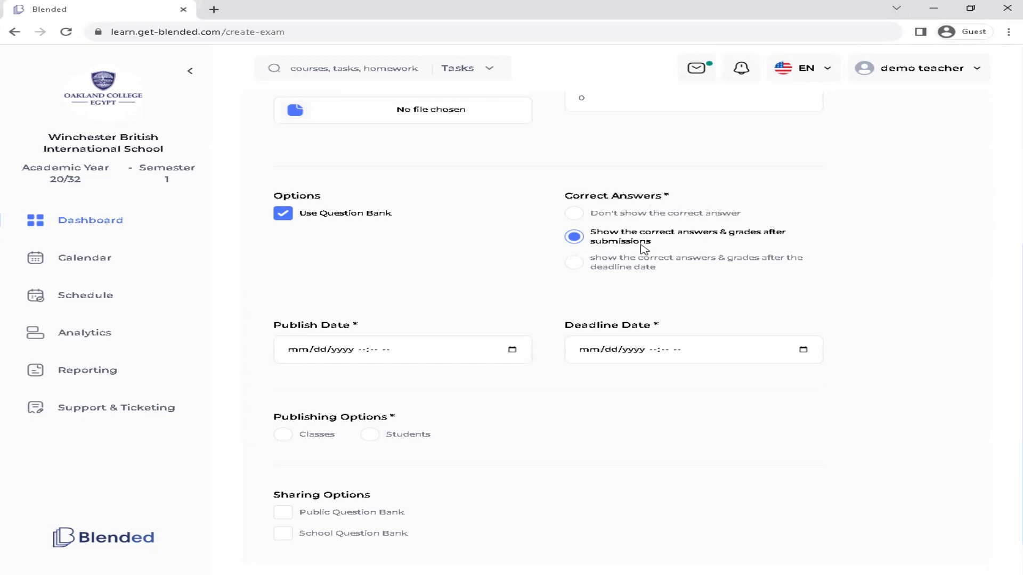
left_click(575, 262)
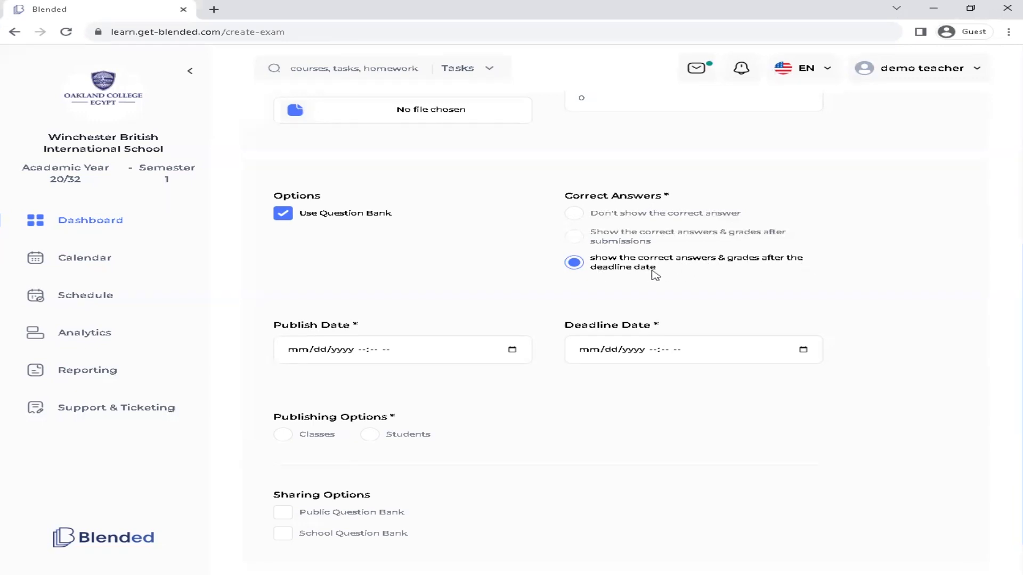
Step: Set the exam's publish date to 10/25/2023 10:00 AM
scroll(633, 280, "down", 1)
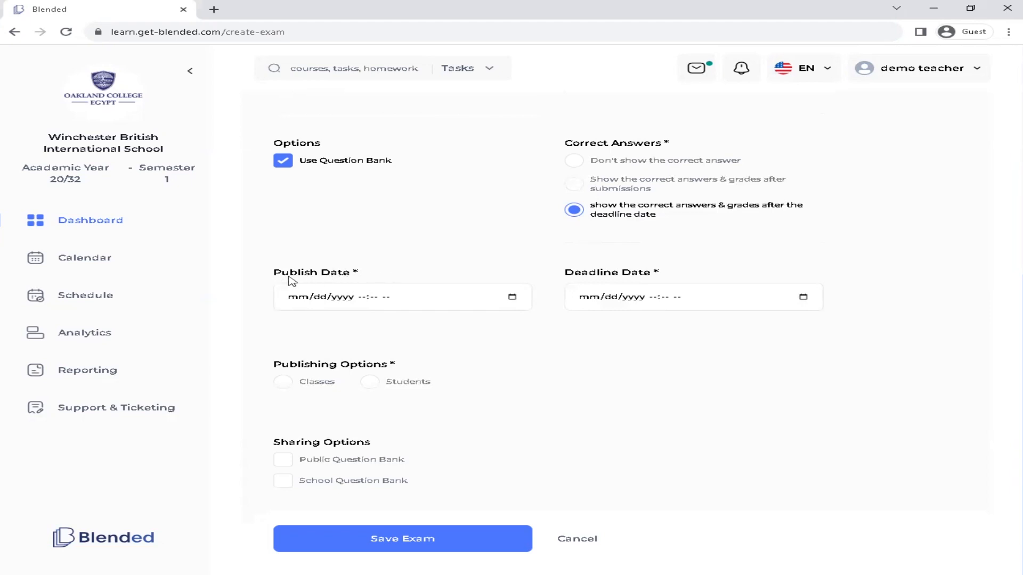
left_click(512, 297)
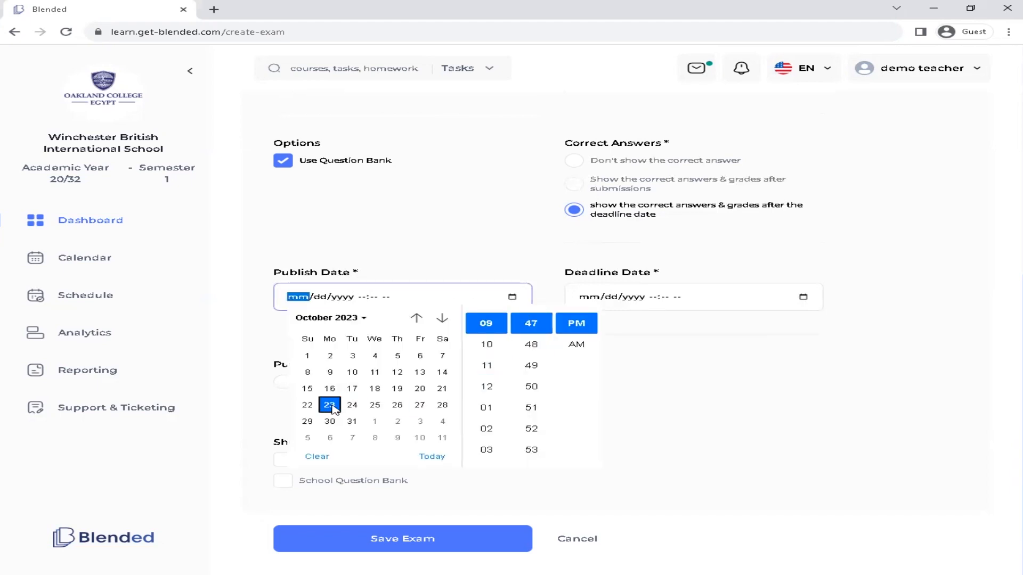
left_click(330, 405)
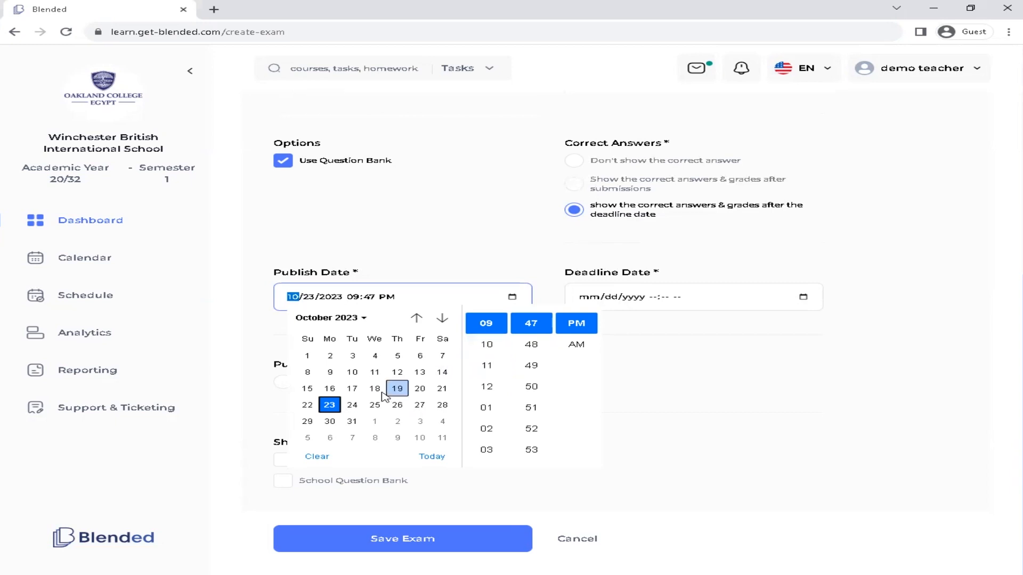
left_click(375, 405)
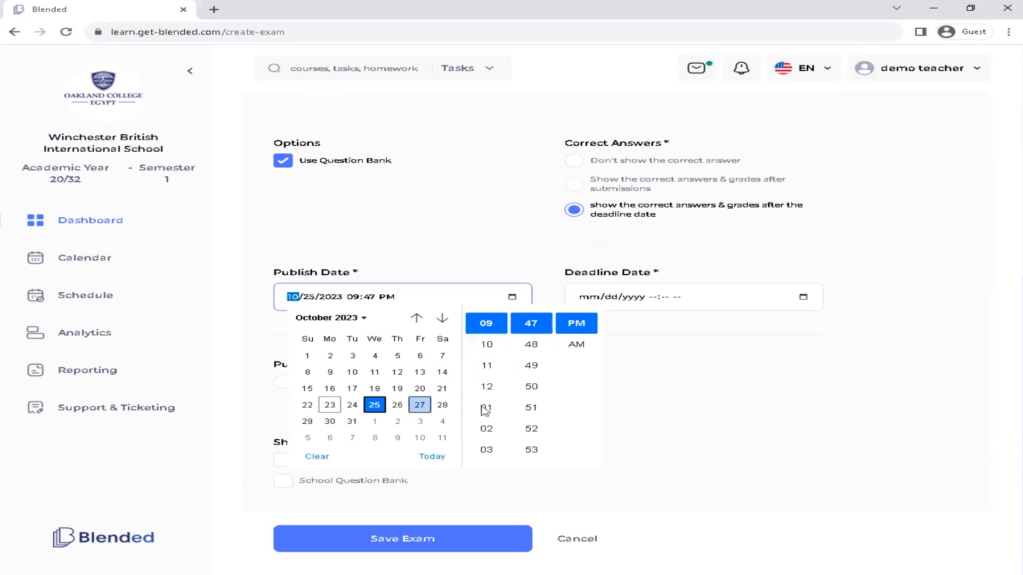
left_click(487, 345)
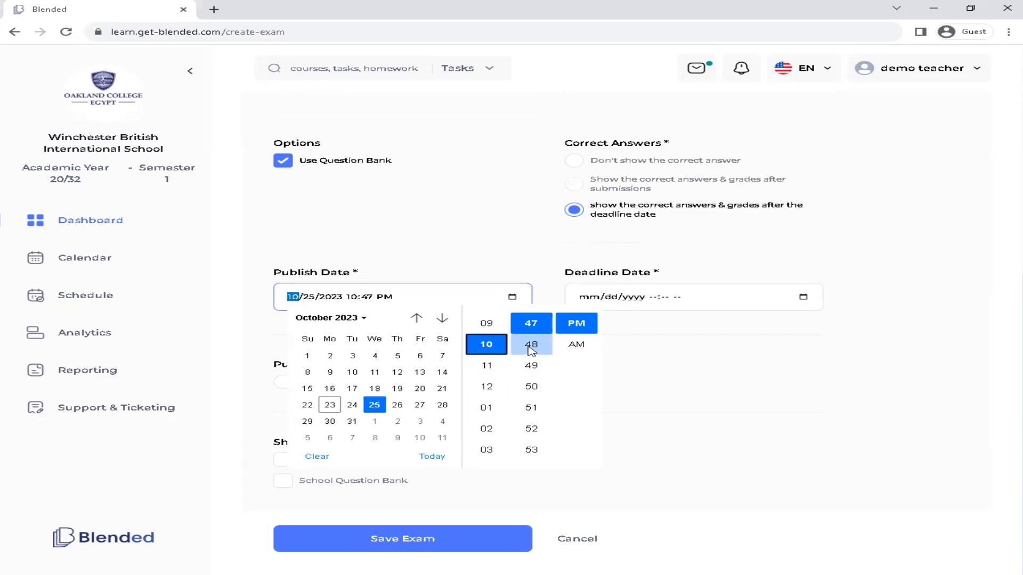
left_click(531, 347)
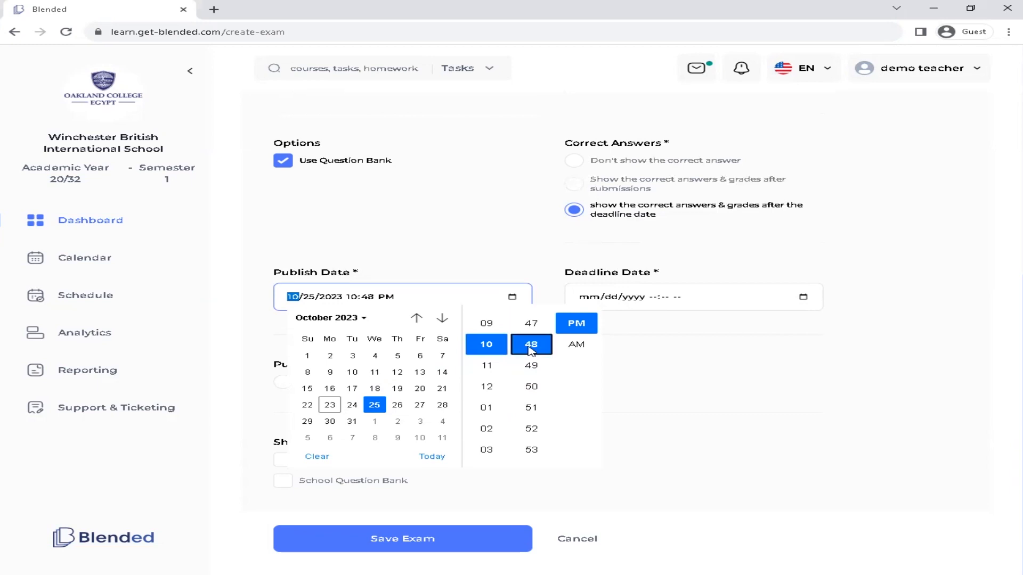
scroll(538, 352, "up", 15)
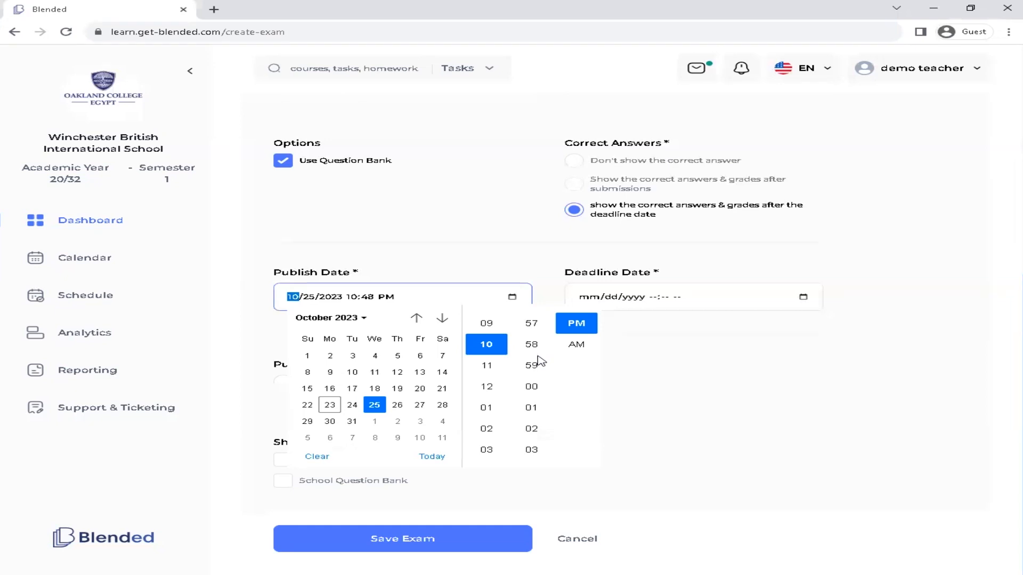
scroll(539, 372, "up", 2)
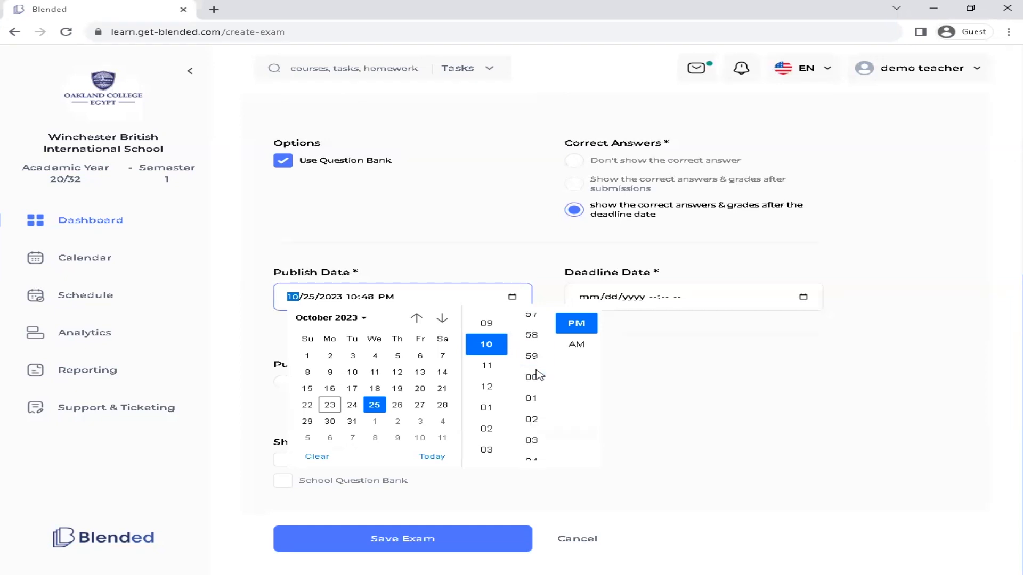
left_click(538, 383)
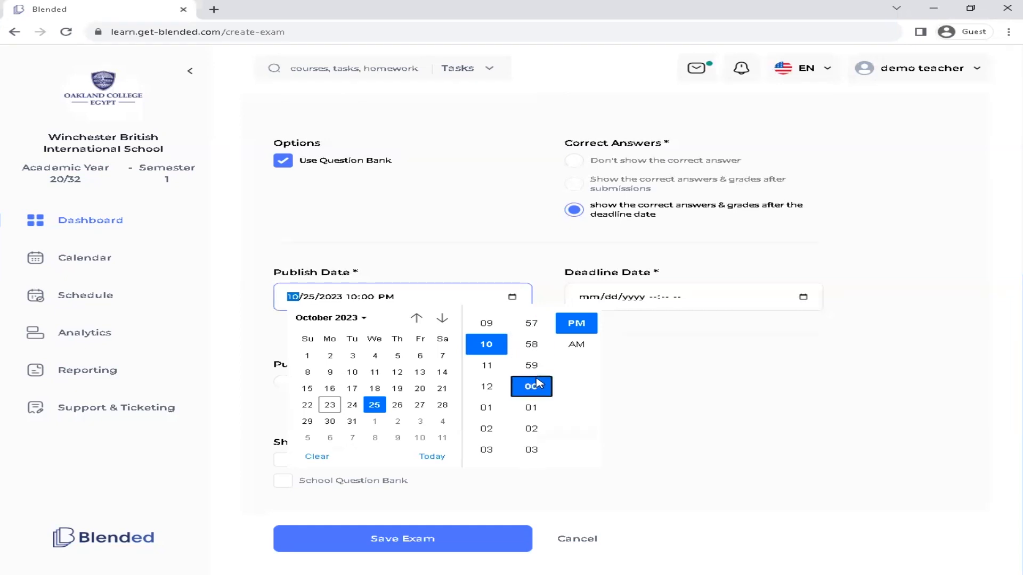
left_click(582, 347)
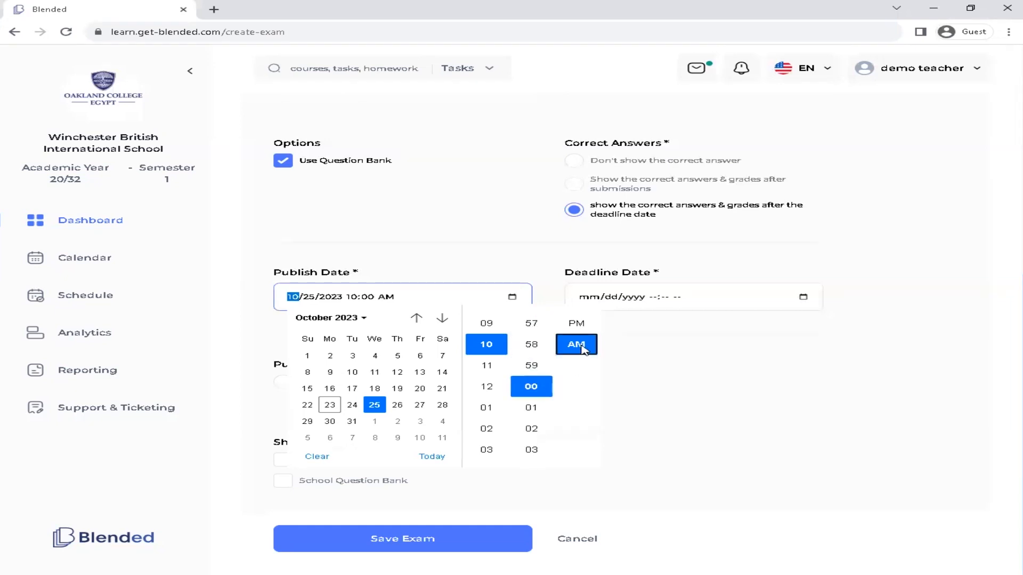
left_click(629, 419)
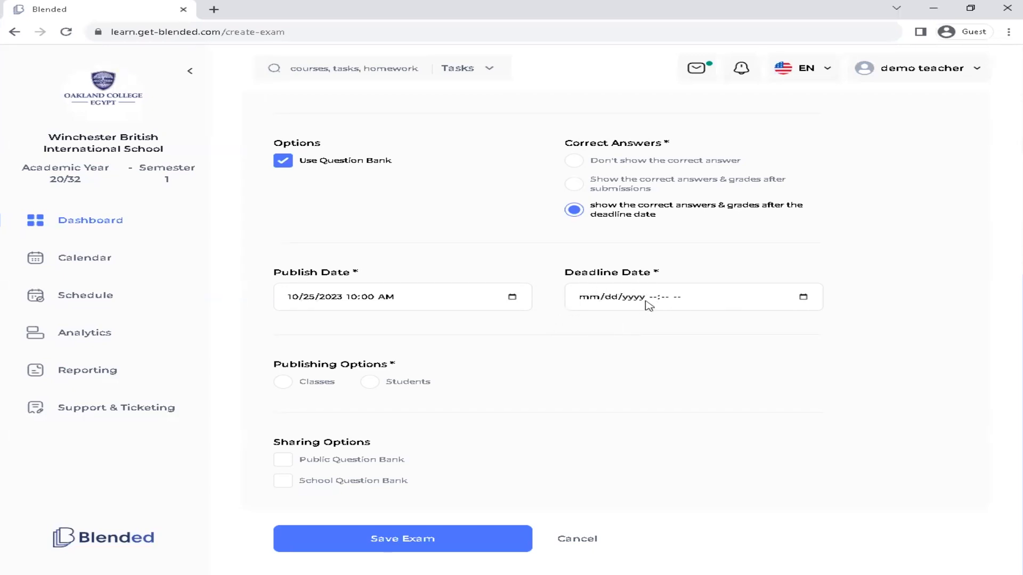
Step: Set the exam's deadline date to 10/28/2023 10:00 AM
left_click(805, 298)
left_click(804, 298)
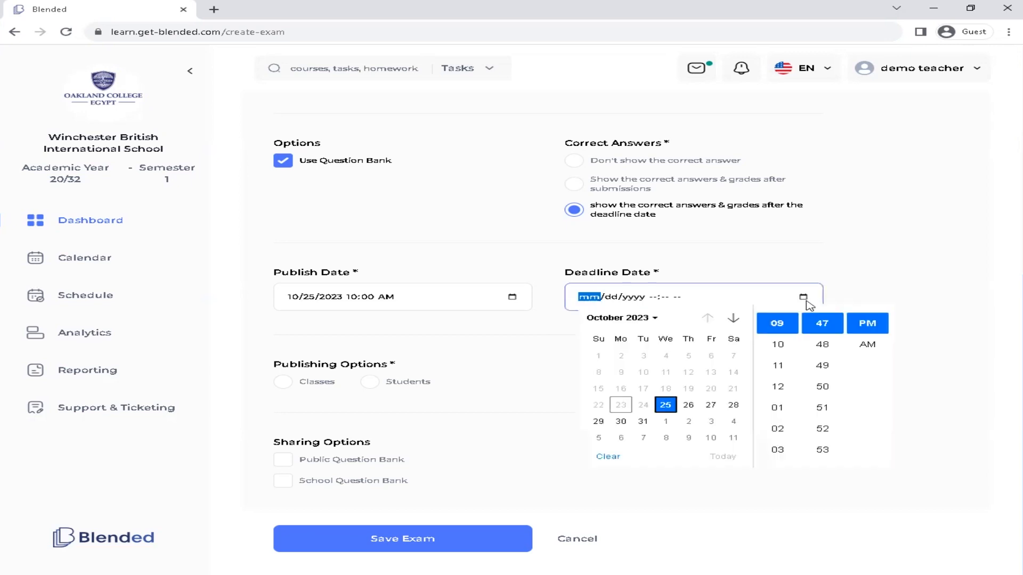
left_click(733, 406)
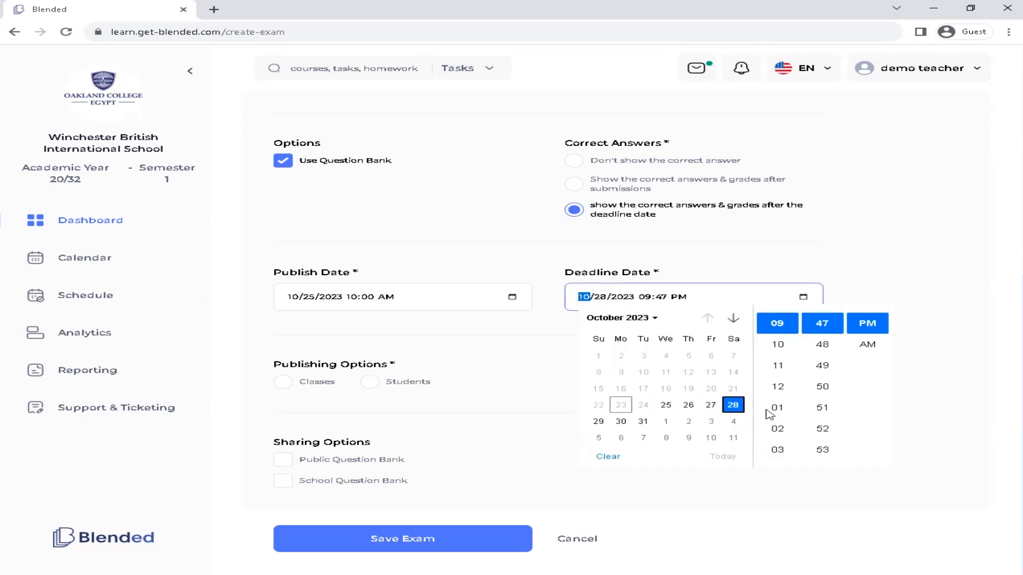
left_click(778, 344)
scroll(829, 368, "up", 4)
scroll(830, 368, "down", 6)
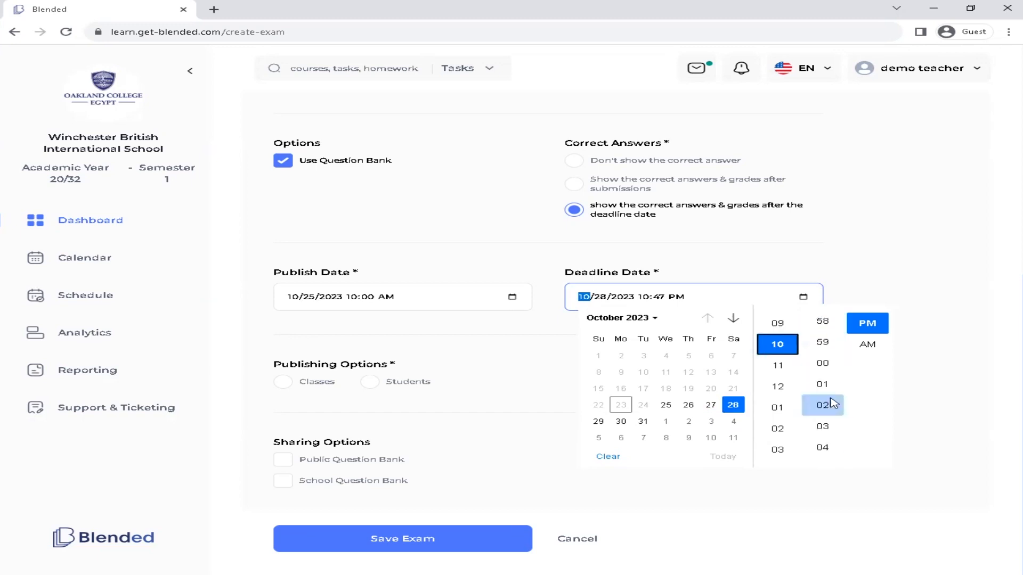
scroll(834, 373, "down", 3)
left_click(830, 351)
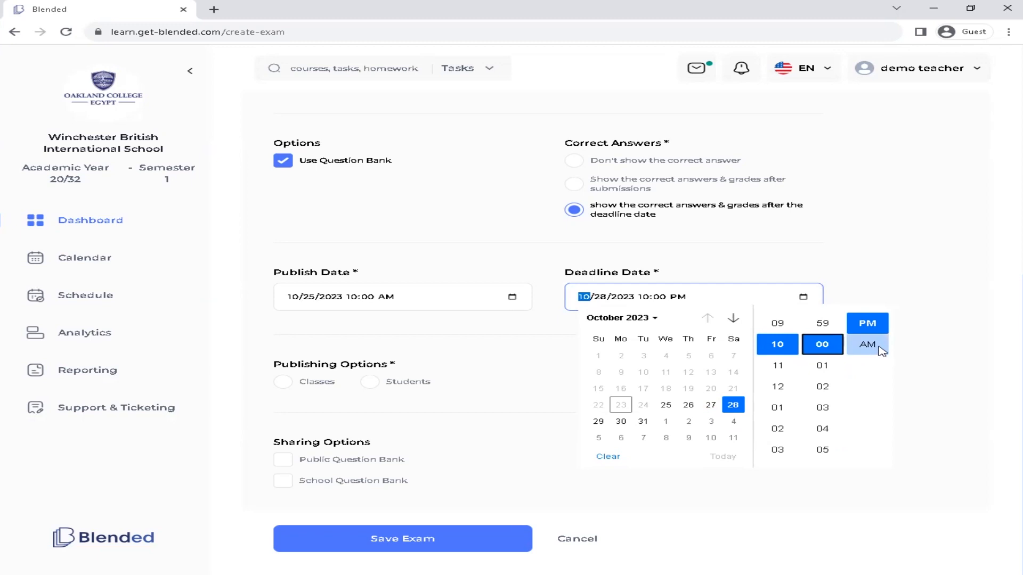
left_click(879, 349)
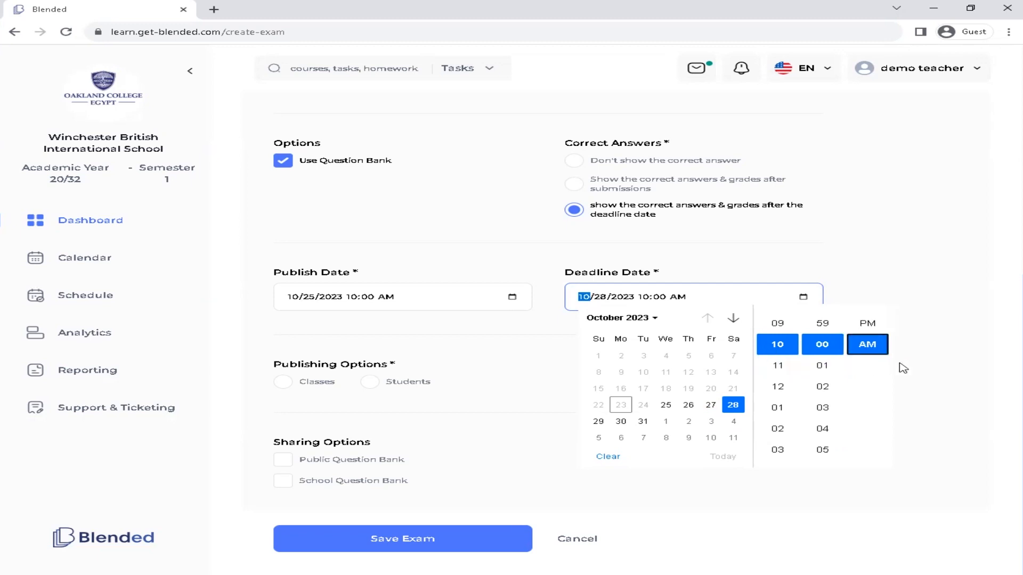
left_click(903, 368)
Step: Add a new section titled "Math" to the exam's questions
scroll(647, 363, "up", 7)
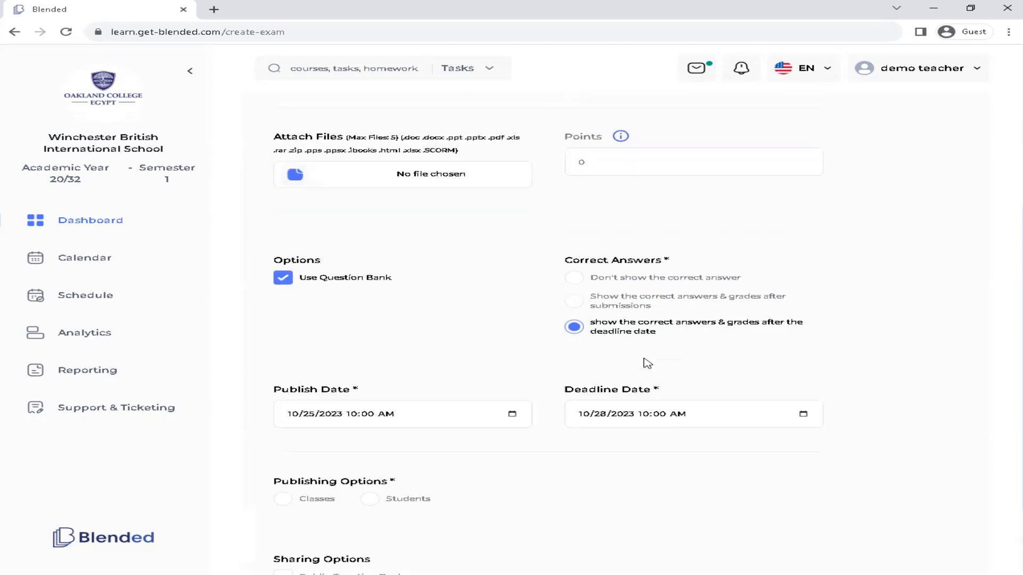
scroll(648, 363, "up", 1)
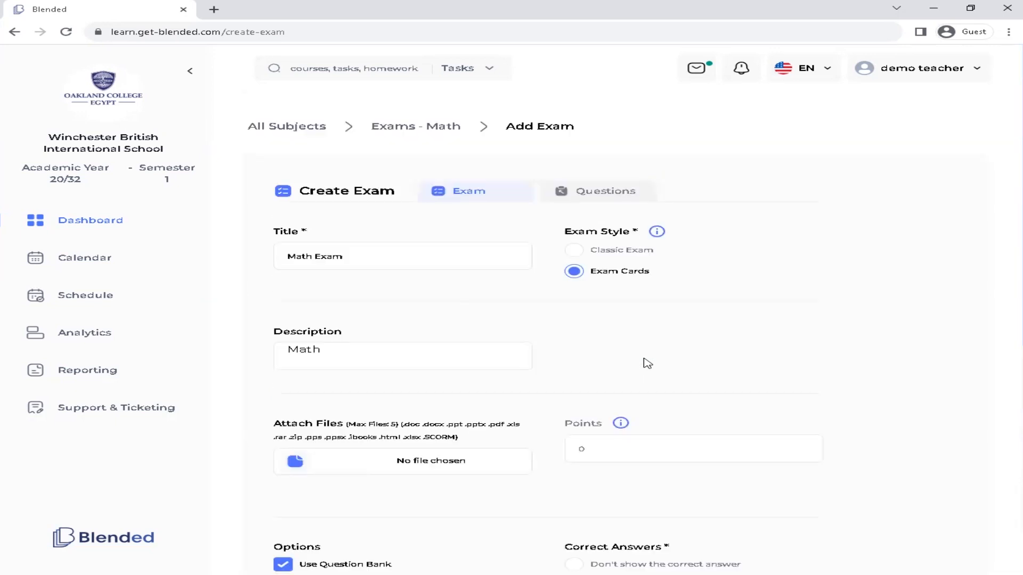
left_click(641, 194)
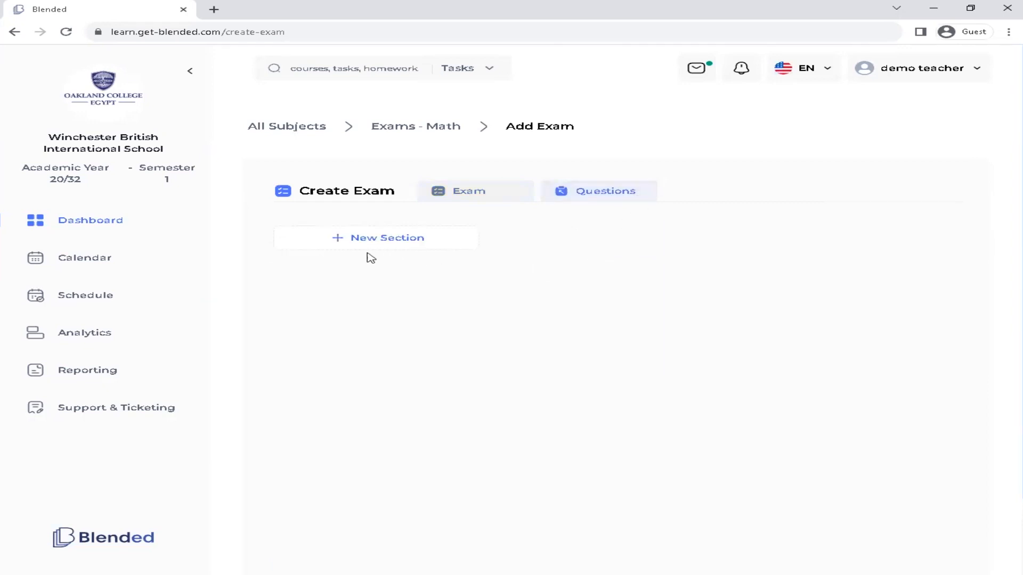
left_click(454, 241)
left_click(368, 318)
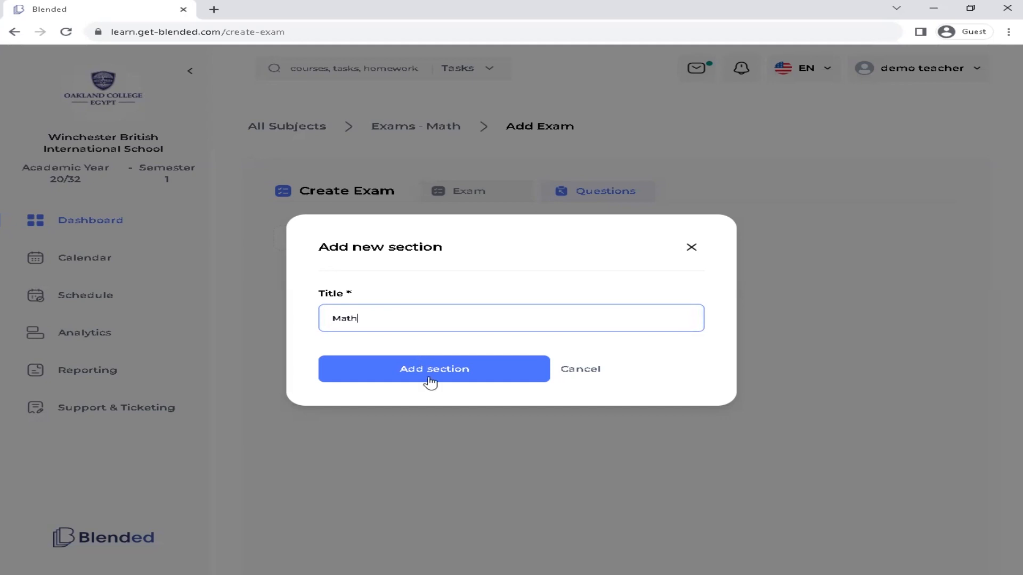
left_click(485, 373)
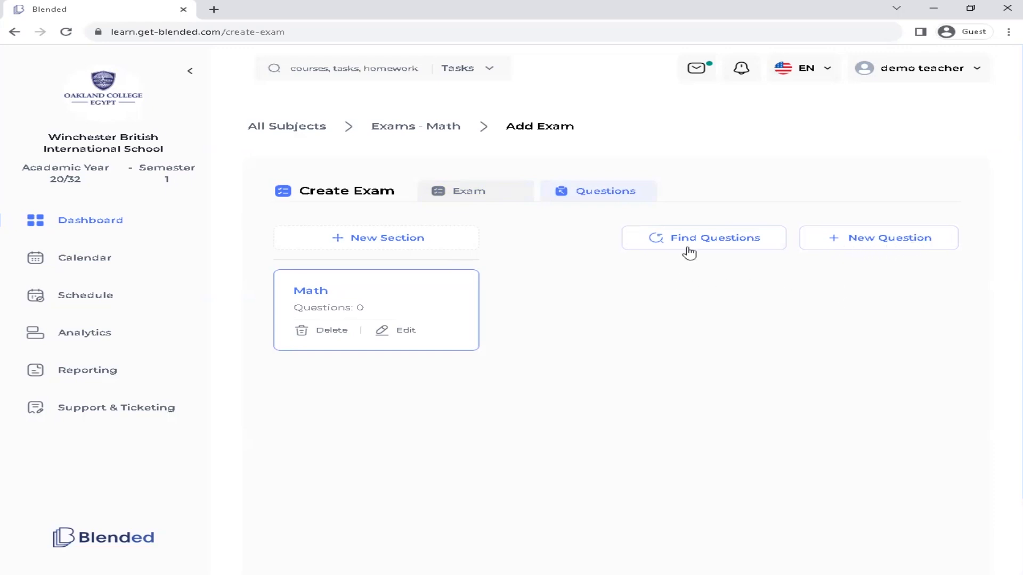
Step: Select Questions 1 and 2 from the "Counting tens and ones - up to 20" group in the American QB - Math - G1 bank
left_click(731, 246)
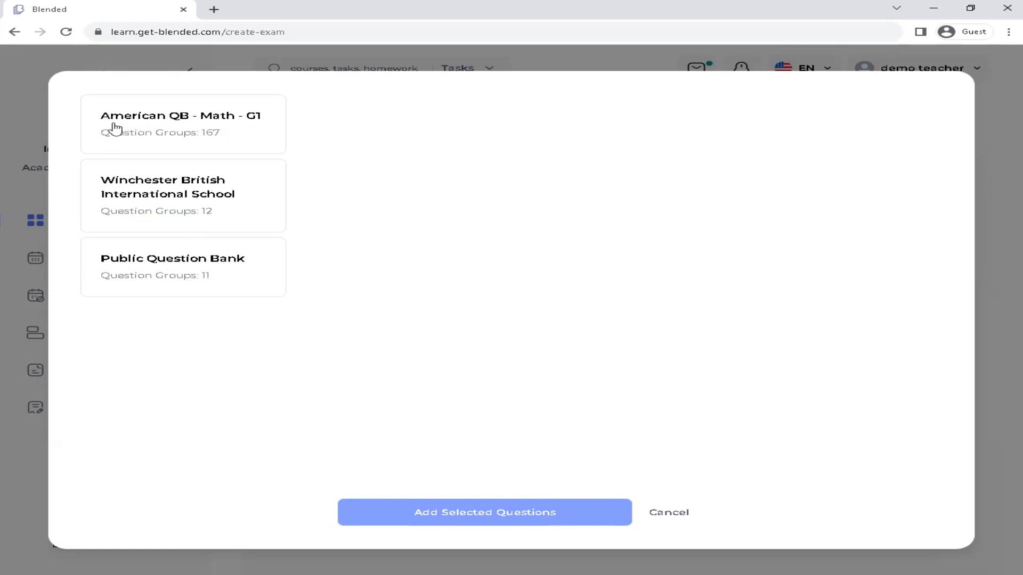
left_click(173, 118)
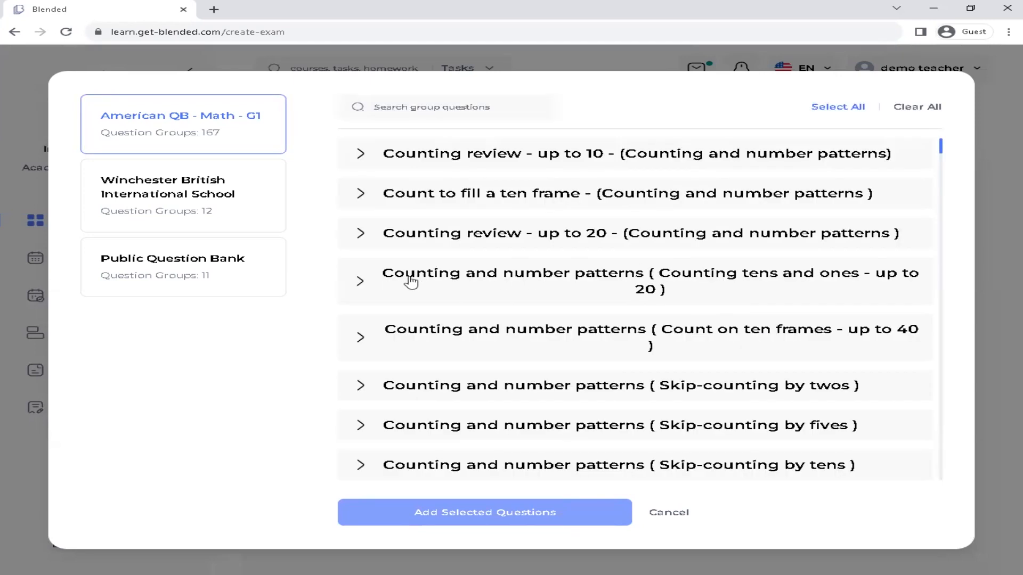
left_click(653, 287)
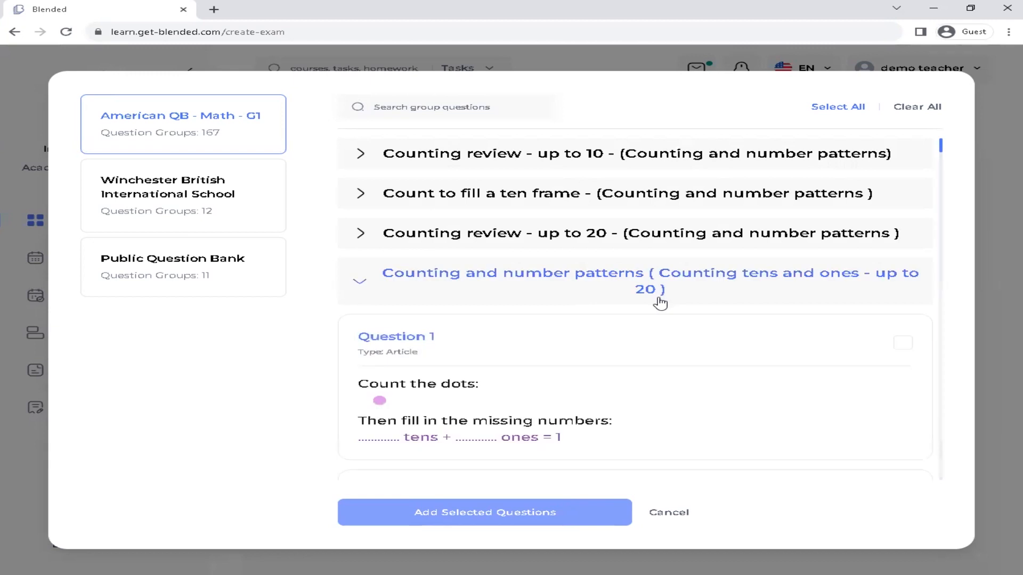
scroll(675, 353, "down", 1)
scroll(677, 355, "down", 1)
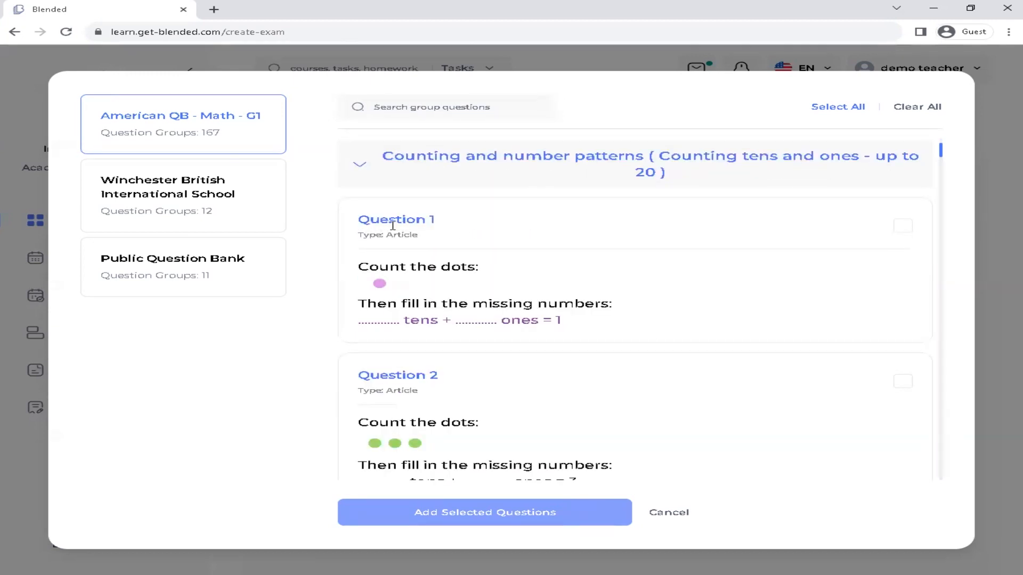
left_click(905, 230)
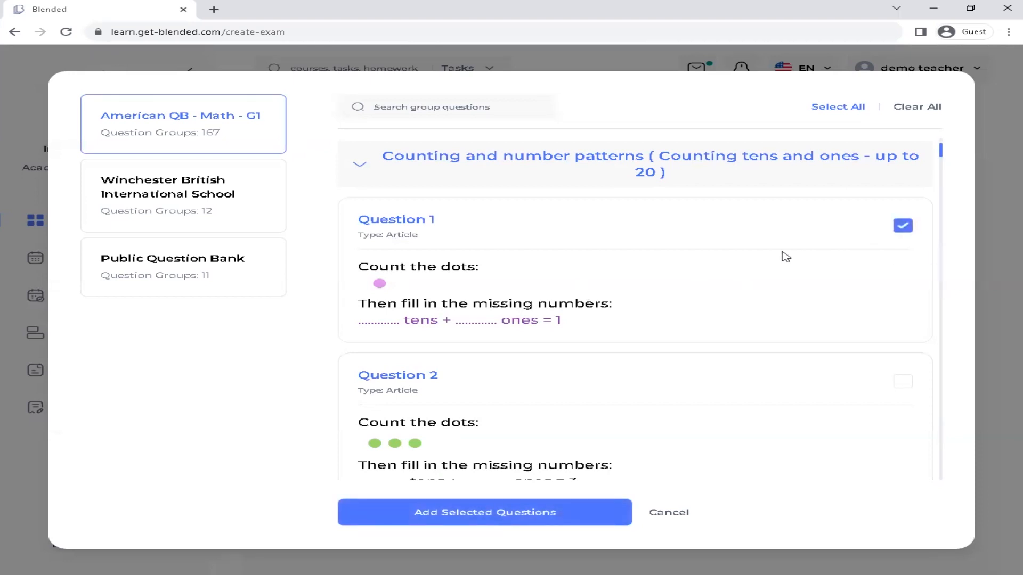
scroll(786, 257, "down", 3)
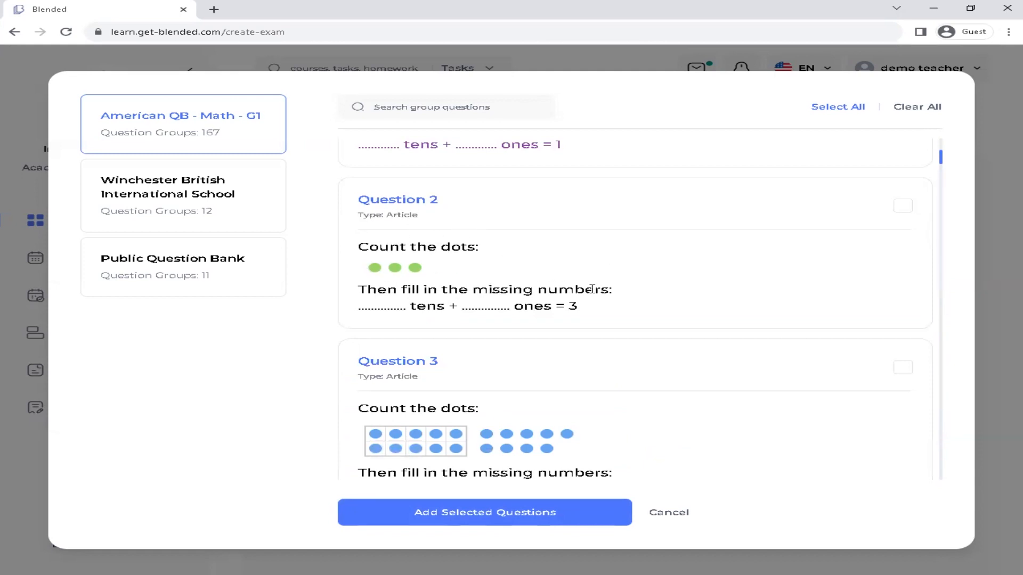
left_click(903, 207)
scroll(672, 275, "up", 2)
Step: Select Questions 1 to 3 from the "Even or odd numbers on number lines" group and add all selected questions to the Math section
scroll(672, 275, "down", 5)
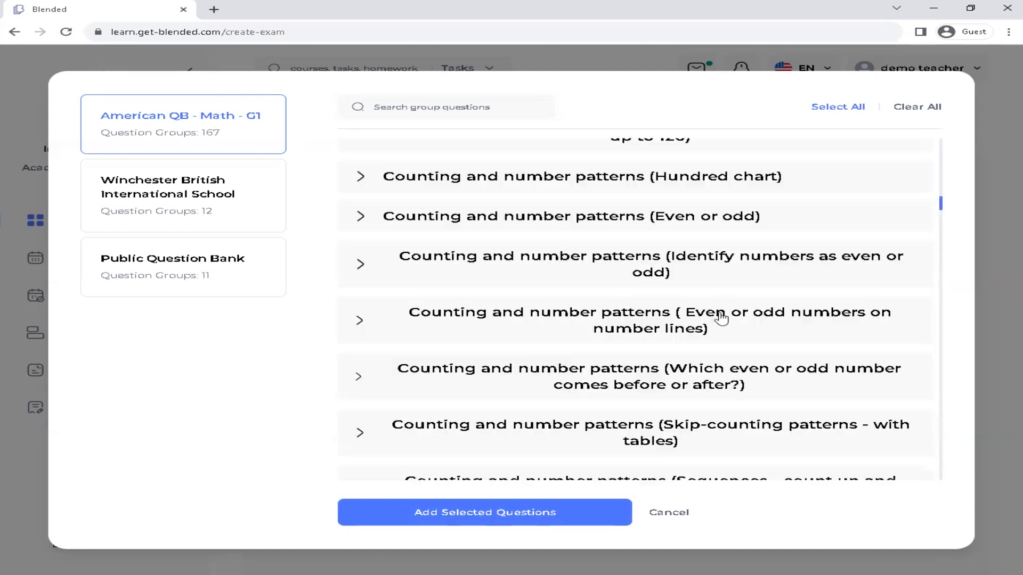
left_click(625, 326)
scroll(653, 361, "down", 2)
scroll(909, 209, "down", 1)
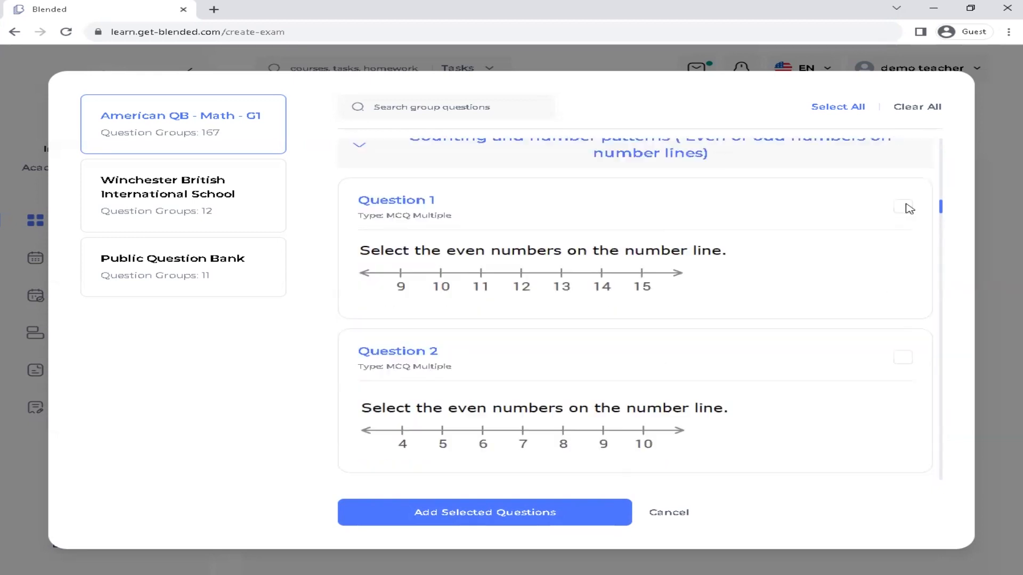
left_click(904, 207)
left_click(902, 358)
scroll(923, 370, "down", 2)
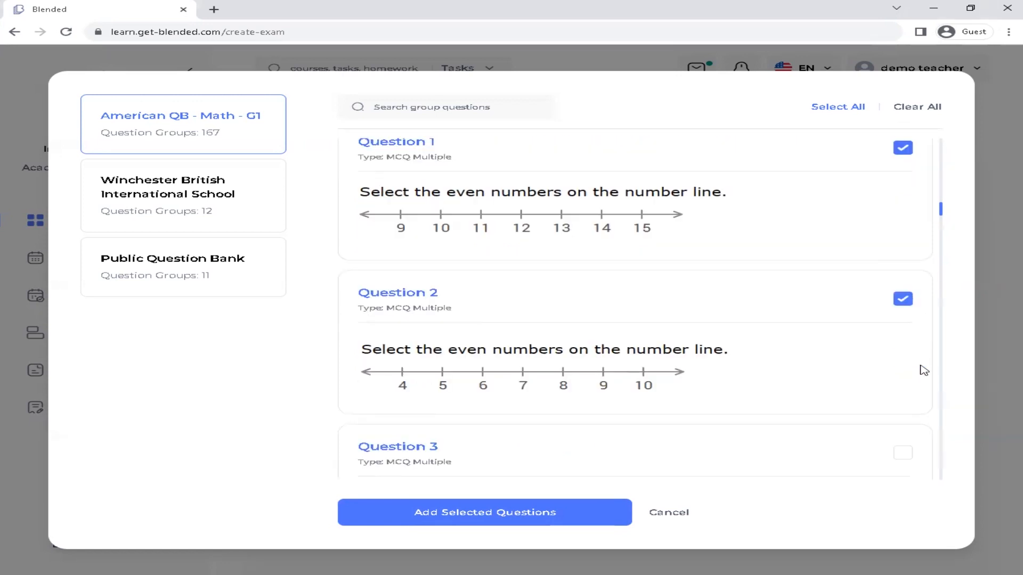
left_click(902, 405)
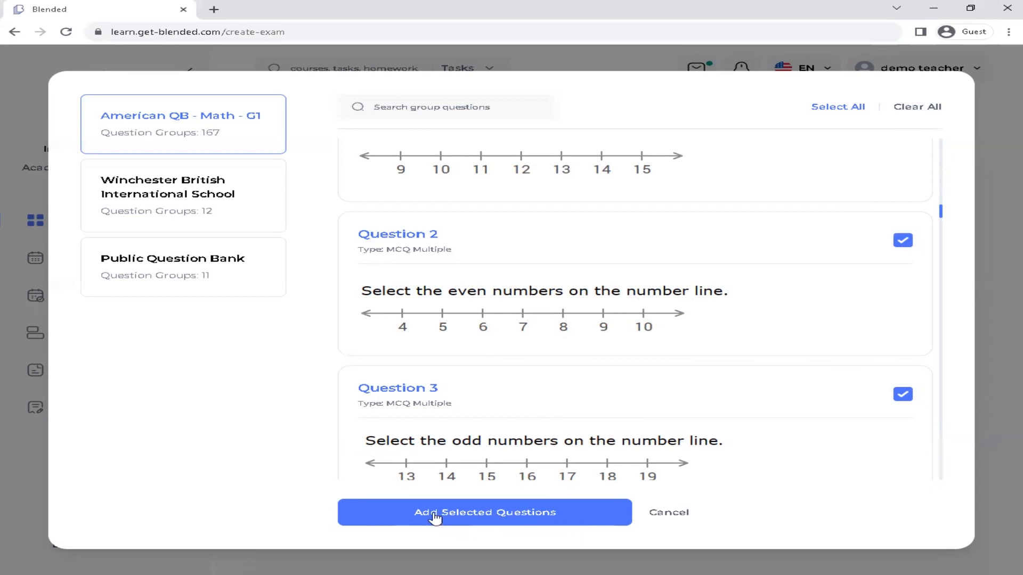
left_click(590, 518)
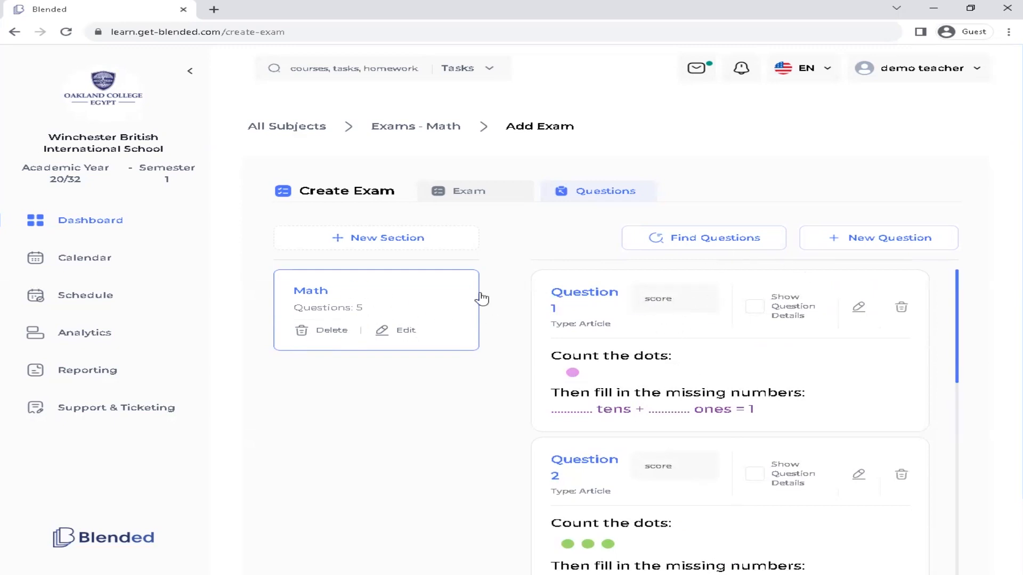
Step: Set the score of Question 1 to 6 and of Question 2 to 5 in the Math section
left_click(673, 305)
type("6")
scroll(697, 350, "down", 2)
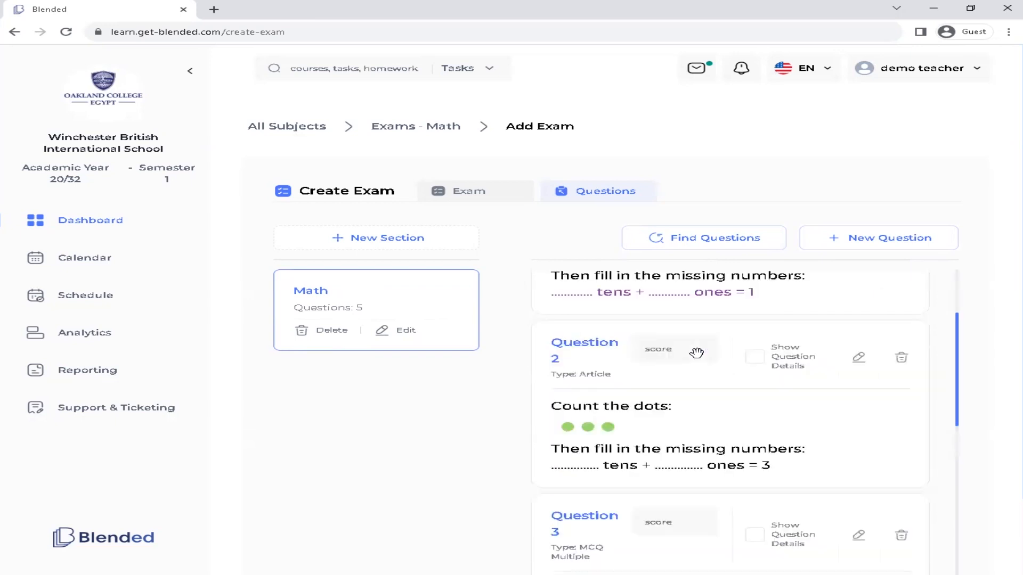
left_click(674, 354)
type("5")
Step: Set the scores of Questions 3, 4 and 5 in the Math section to 3 each
scroll(677, 367, "down", 3)
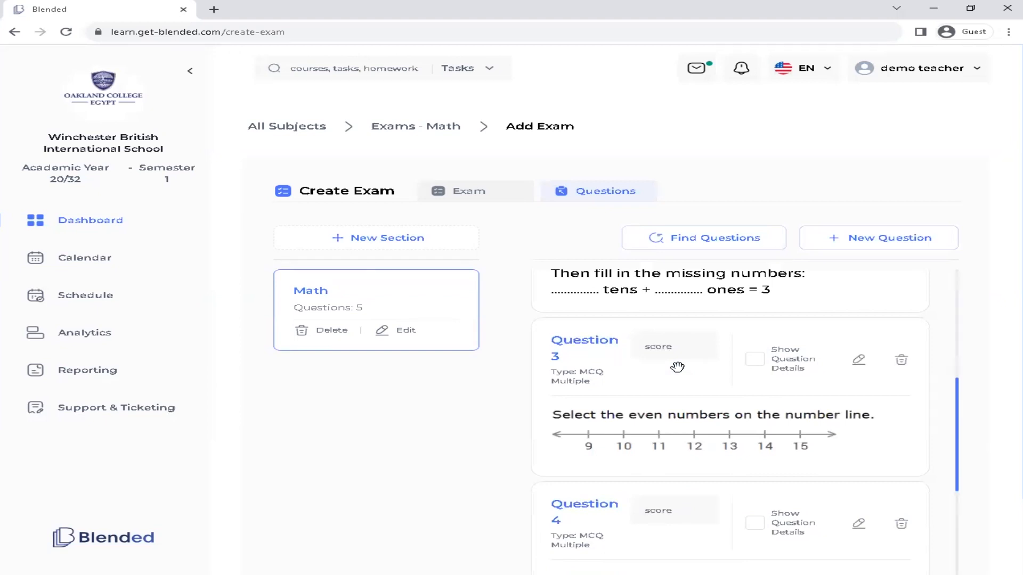
scroll(677, 367, "up", 1)
scroll(677, 367, "down", 1)
scroll(677, 367, "up", 1)
scroll(677, 367, "down", 1)
left_click(677, 361)
type("3")
scroll(677, 361, "down", 3)
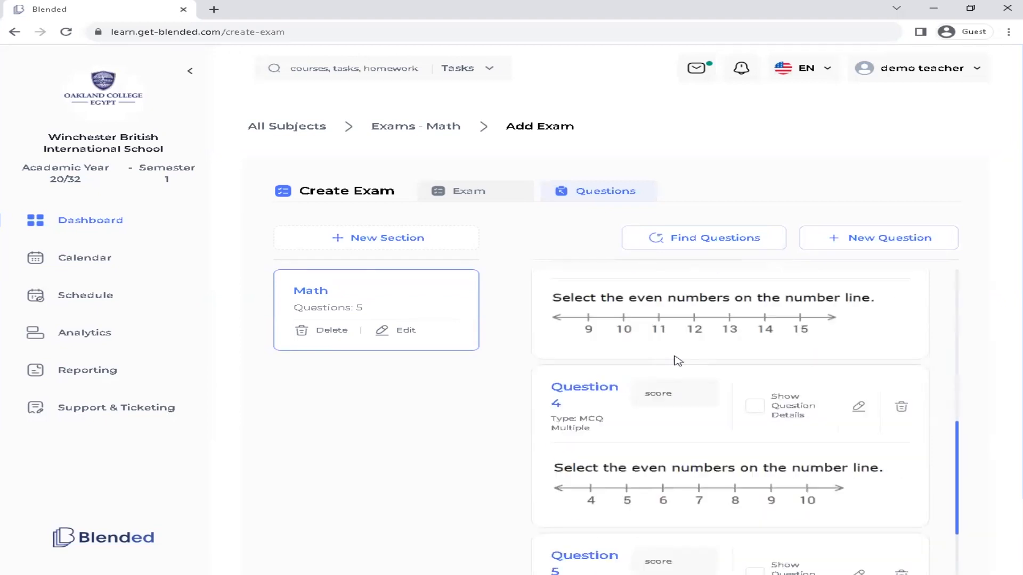
left_click(671, 335)
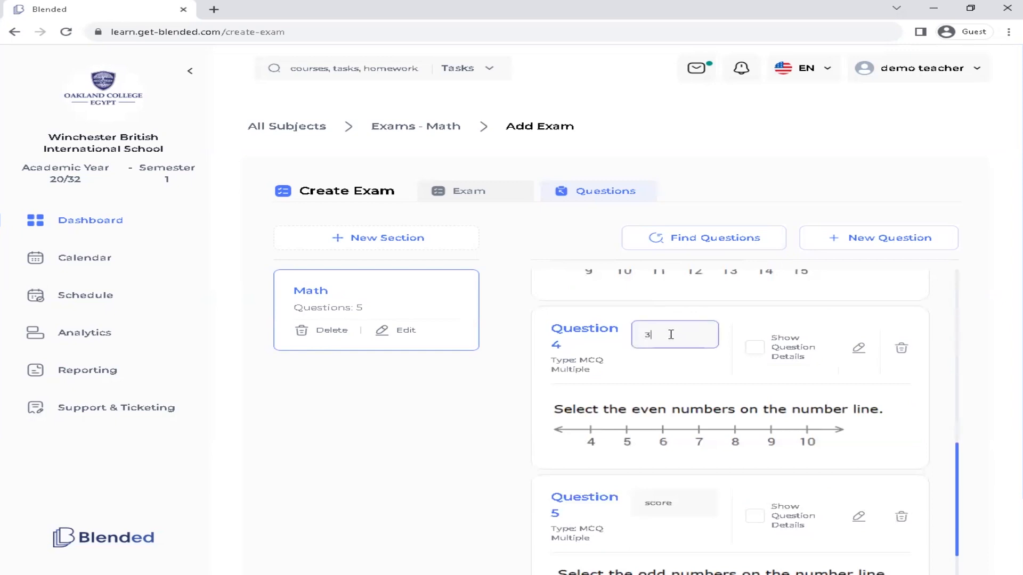
type("3")
scroll(672, 337, "down", 1)
left_click(675, 446)
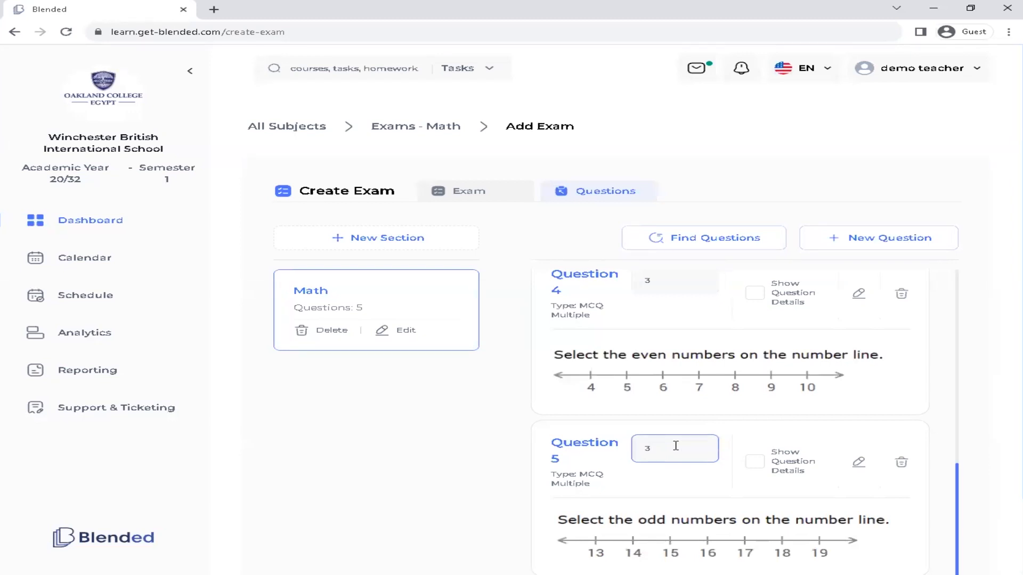
Step: Try to save the exam and check the explanation of how its Points value is calculated
scroll(675, 446, "down", 2)
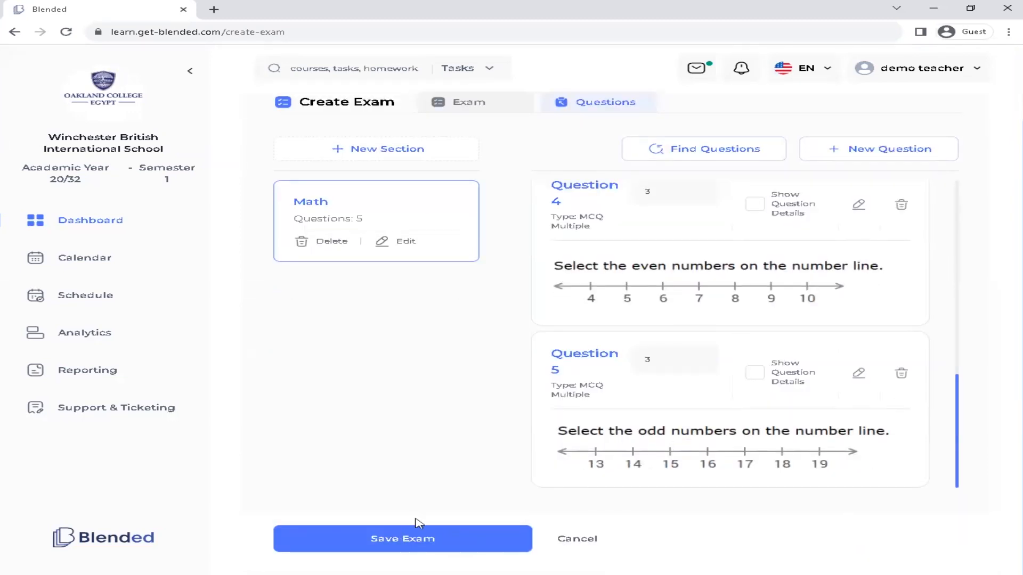
left_click(462, 542)
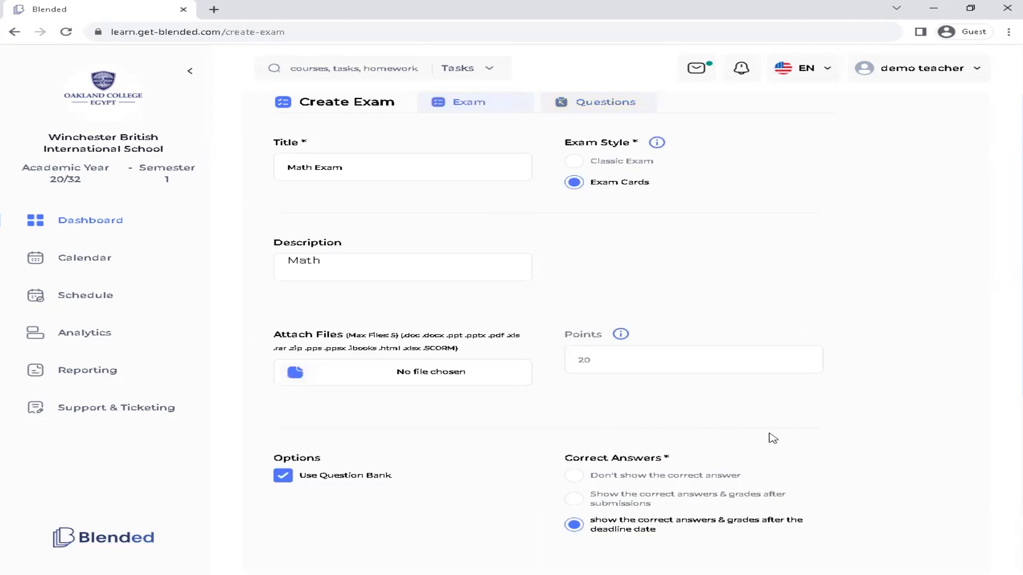
scroll(649, 389, "down", 6)
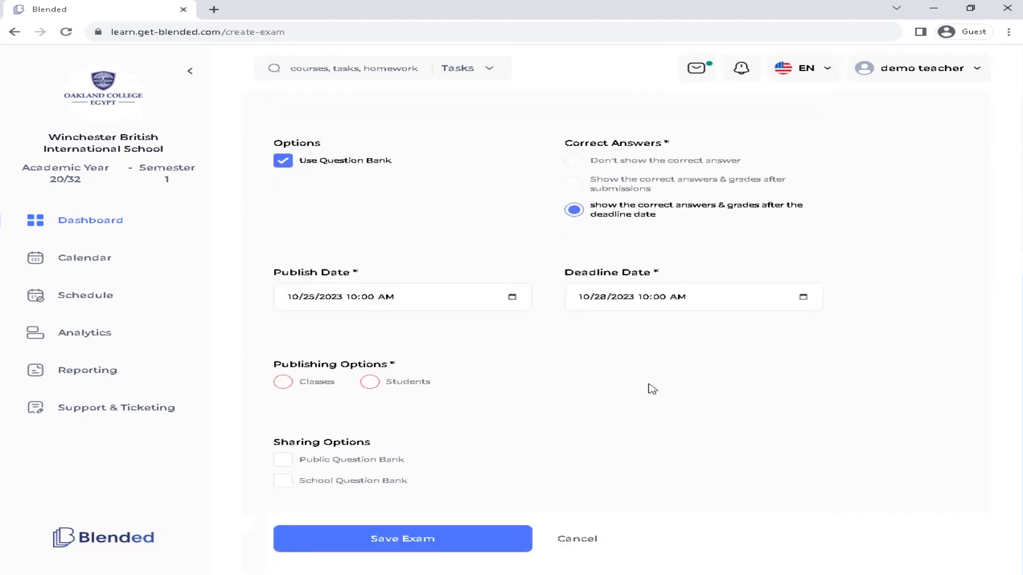
scroll(652, 388, "up", 8)
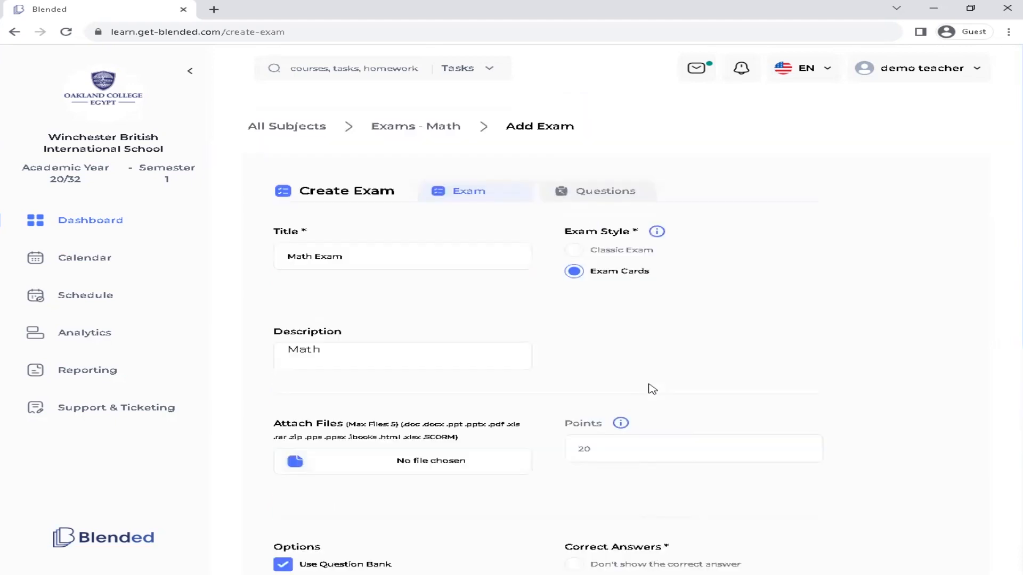
scroll(642, 346, "down", 2)
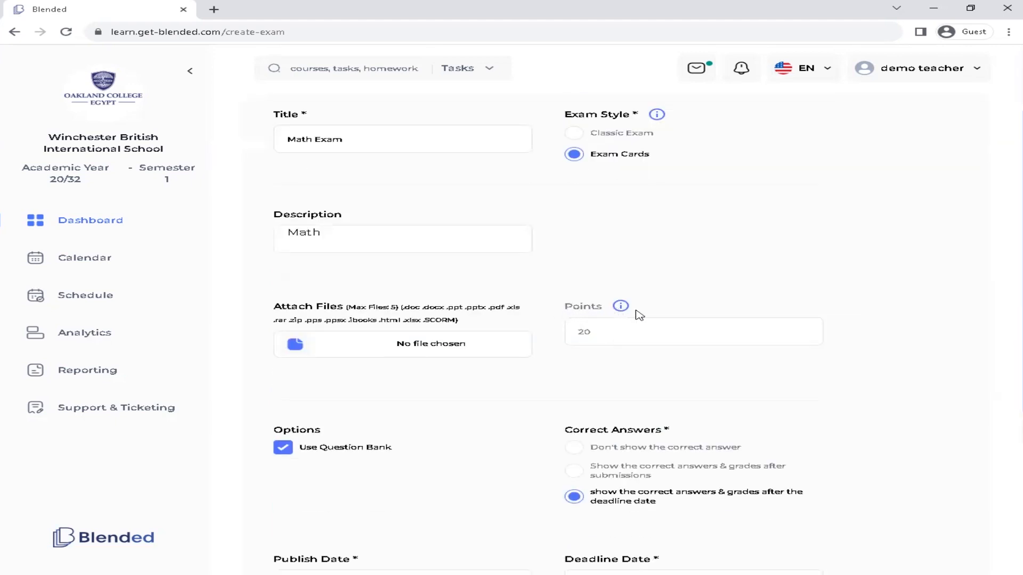
mouse_move(621, 311)
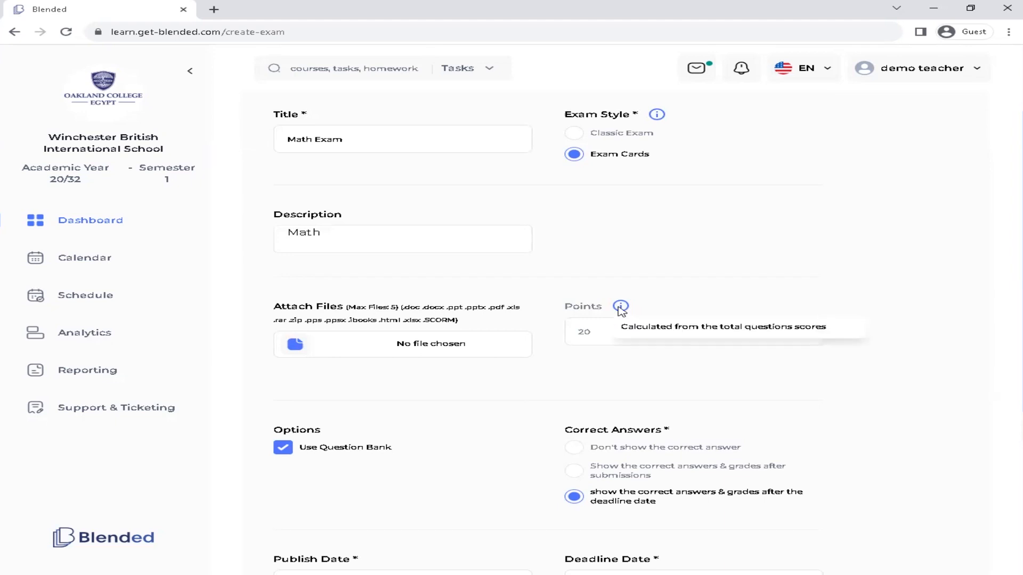
Step: Set the exam's publishing option to Classes and select classes A and B
scroll(615, 359, "down", 5)
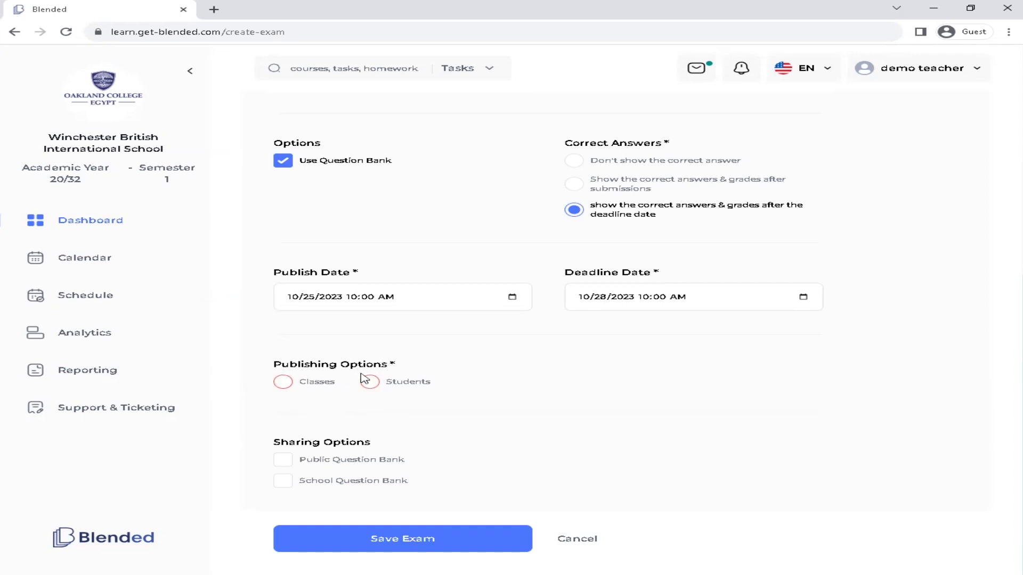
left_click(283, 383)
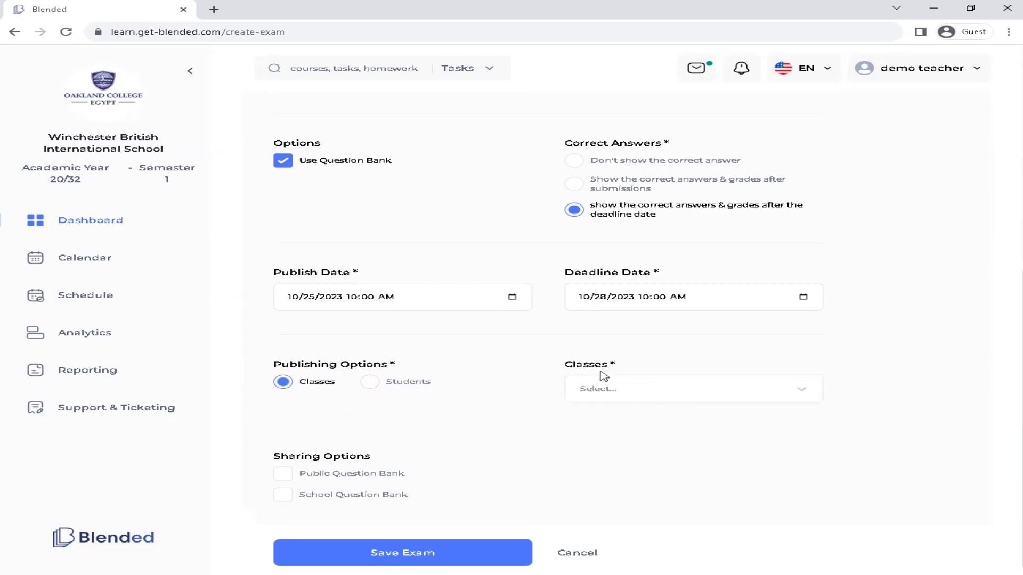
left_click(634, 402)
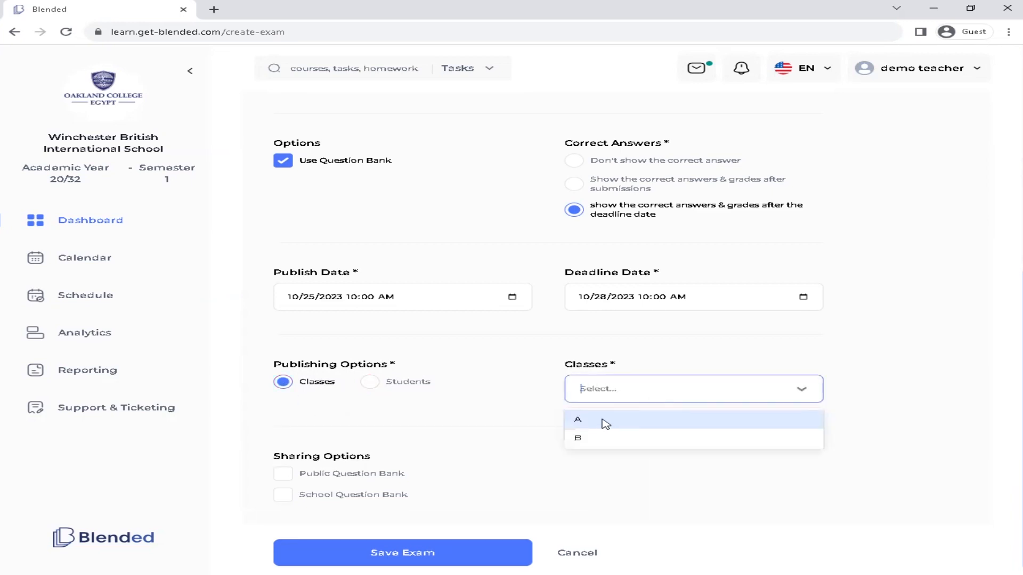
left_click(605, 419)
left_click(654, 398)
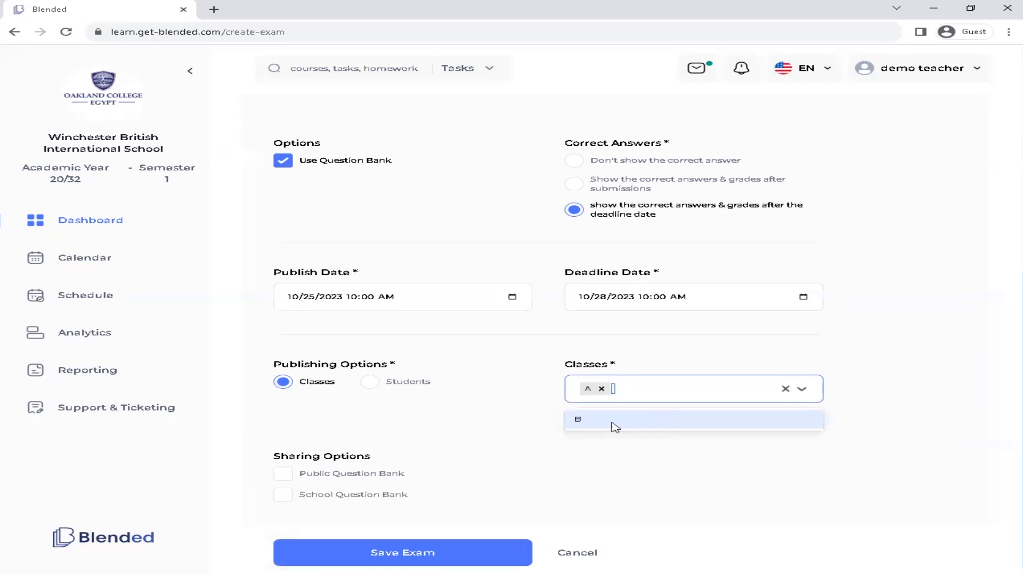
left_click(619, 426)
left_click(624, 437)
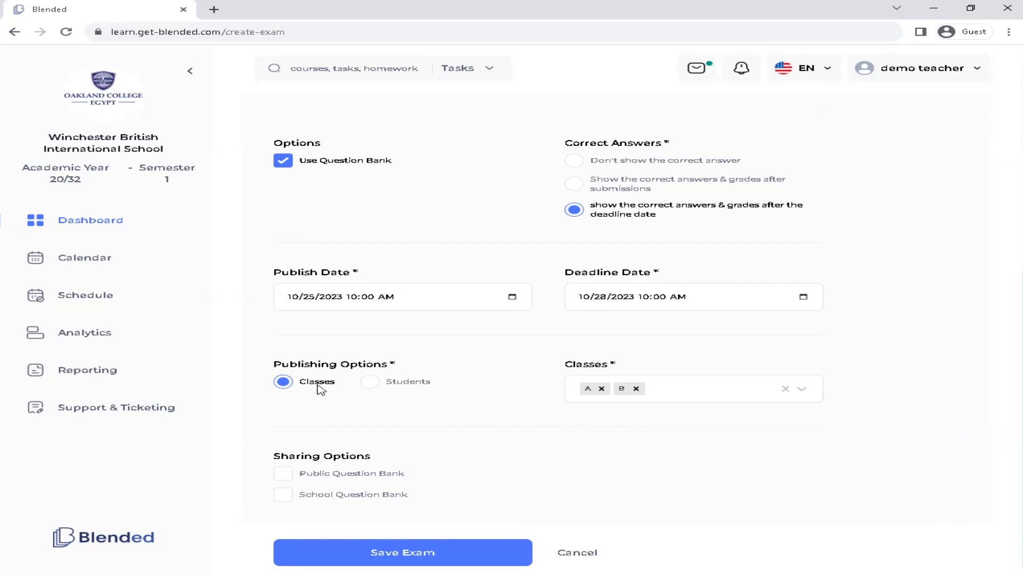
Step: Set the publishing option to Students, select the first three students listed under class A, and save the exam
left_click(371, 383)
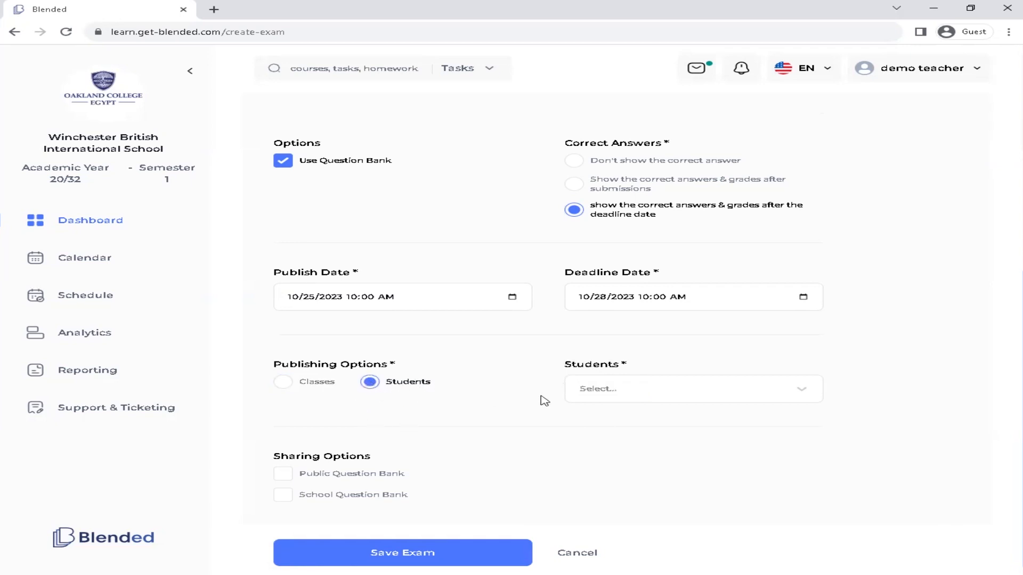
left_click(666, 393)
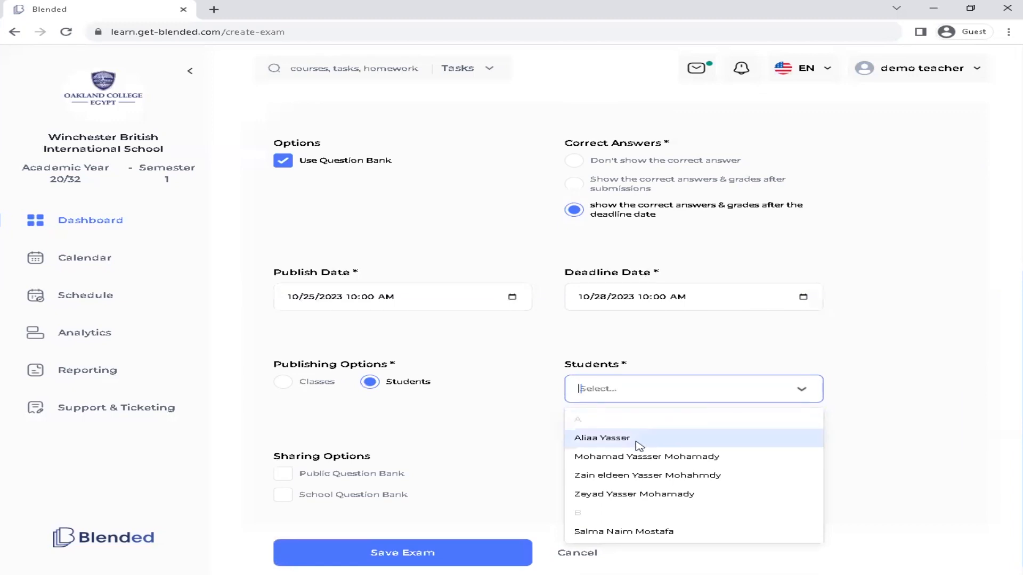
left_click(640, 438)
left_click(689, 398)
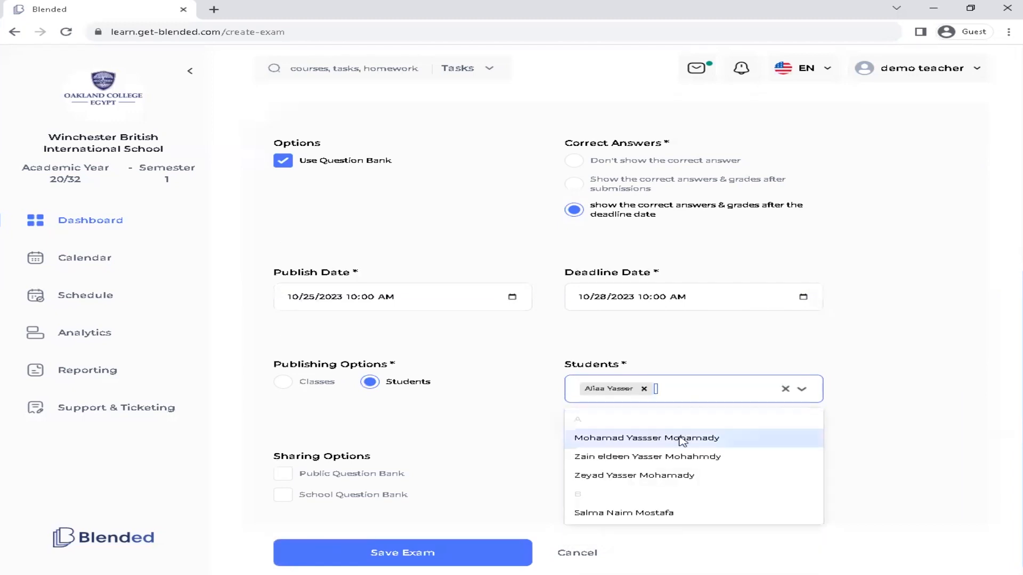
left_click(654, 444)
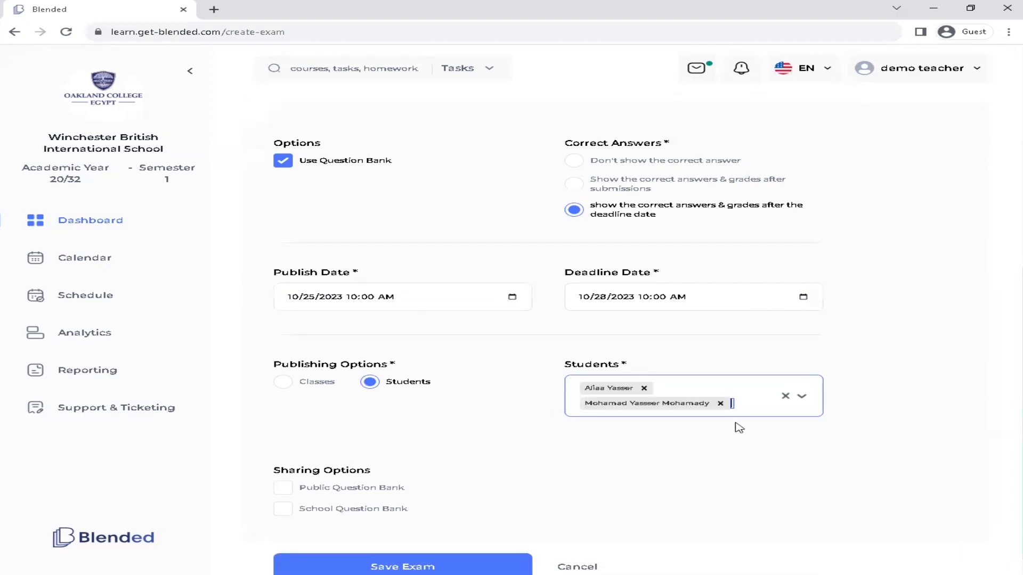
left_click(738, 410)
left_click(694, 452)
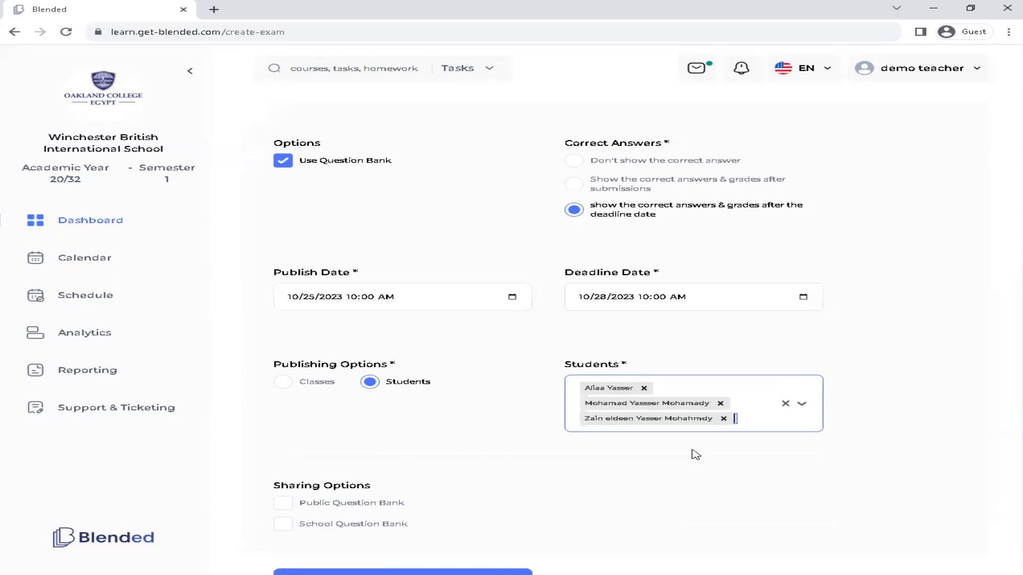
left_click(694, 456)
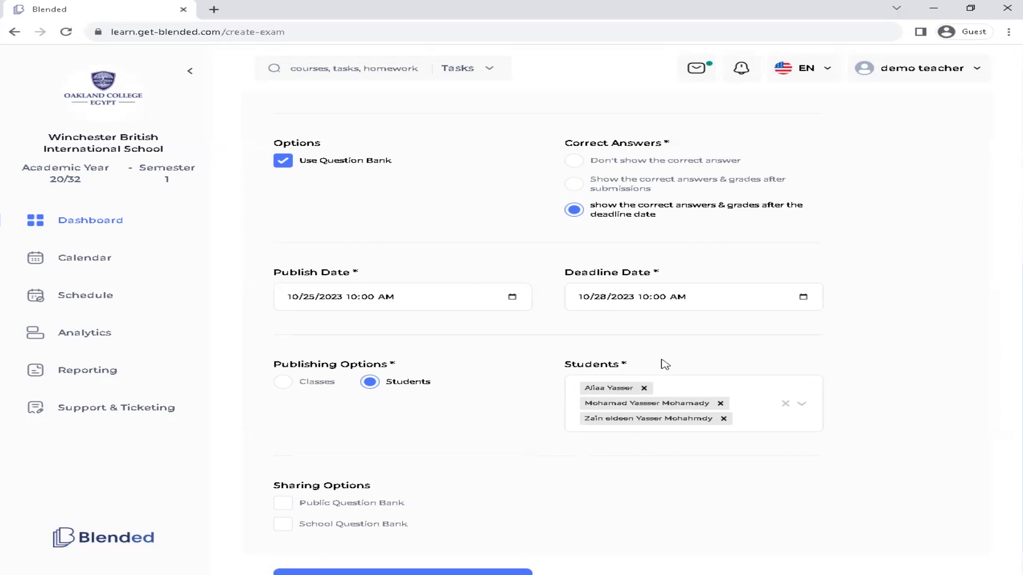
scroll(662, 361, "down", 1)
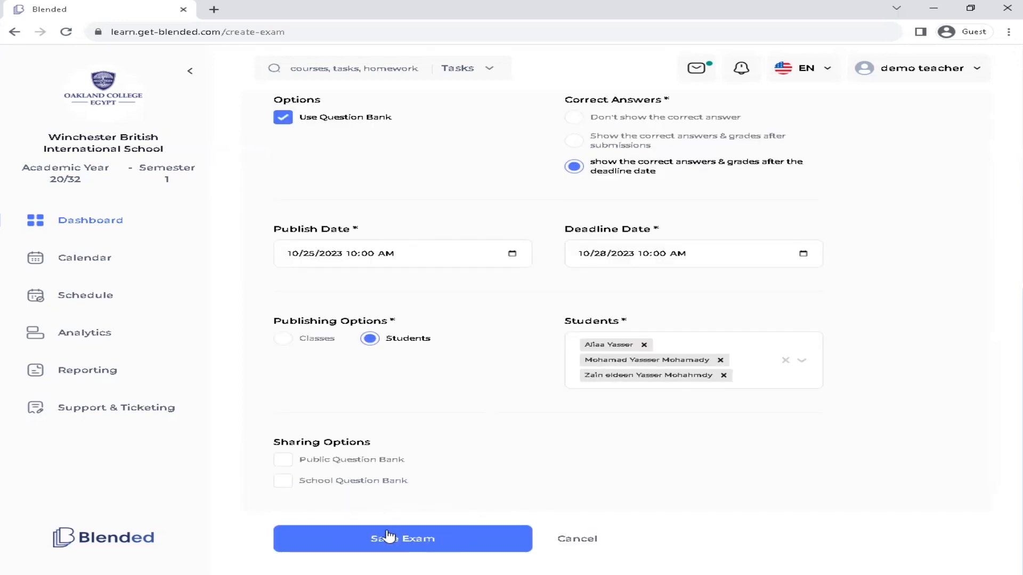
left_click(463, 540)
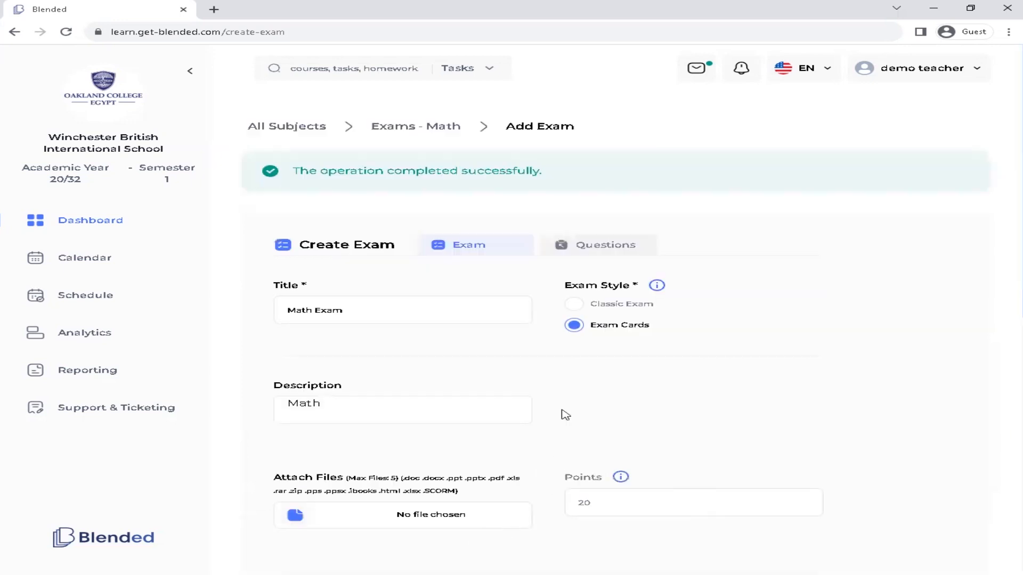